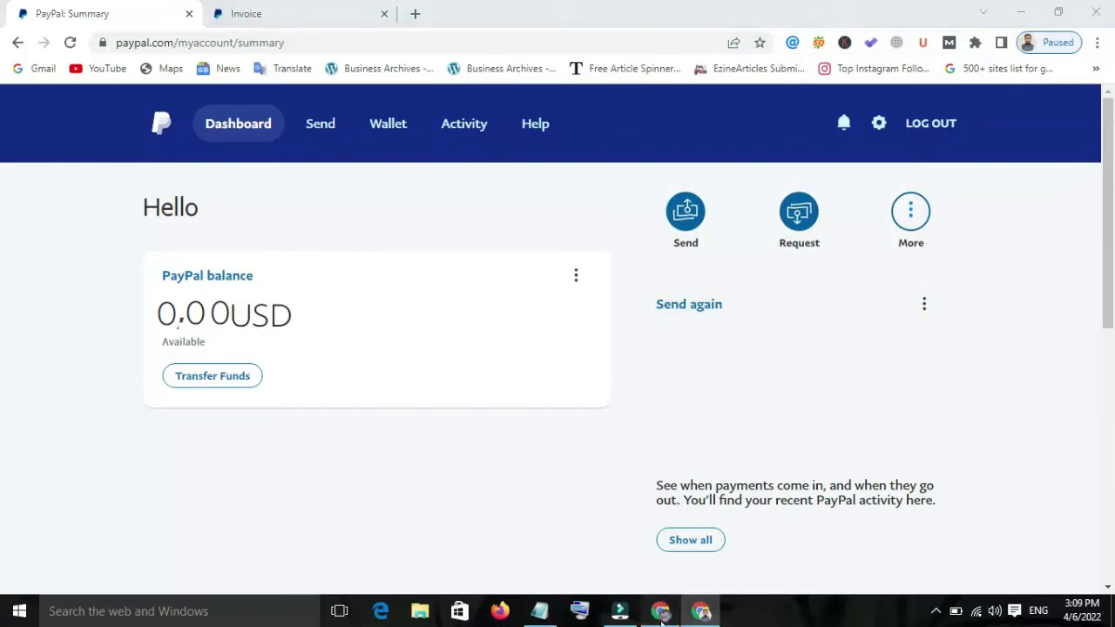
- Switch to the Gmail thread "Question" and expand the sent replies containing the updated link and the payment reminder
{"action": "left_click", "coordinate": [660, 610]}
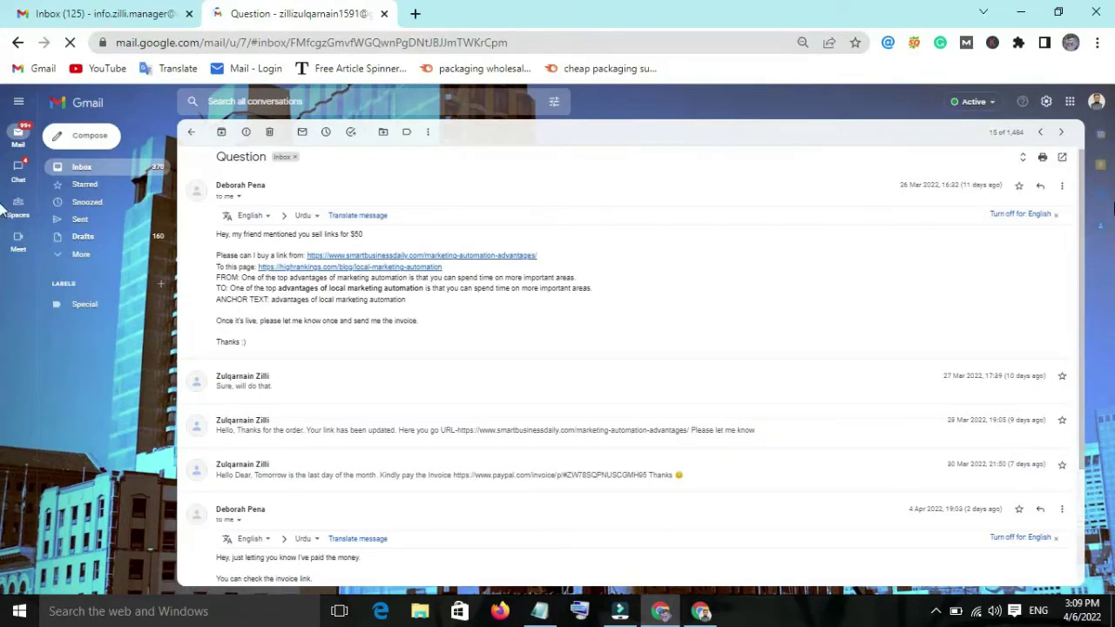
{"action": "left_click_drag", "start_coordinate": [1080, 202], "coordinate": [1078, 233]}
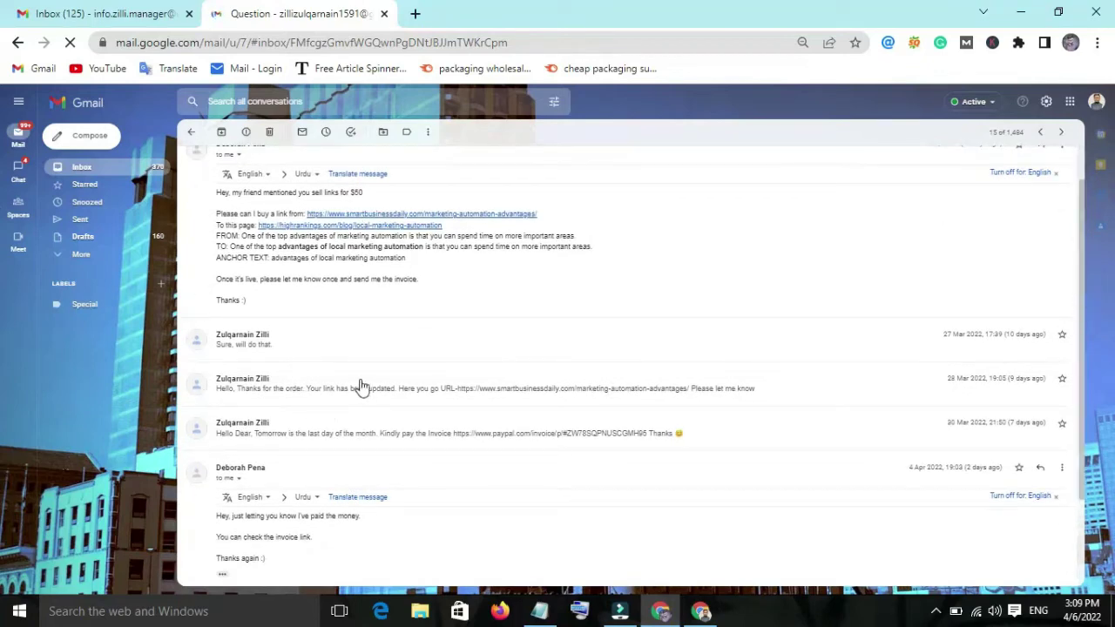
{"action": "left_click", "coordinate": [319, 393]}
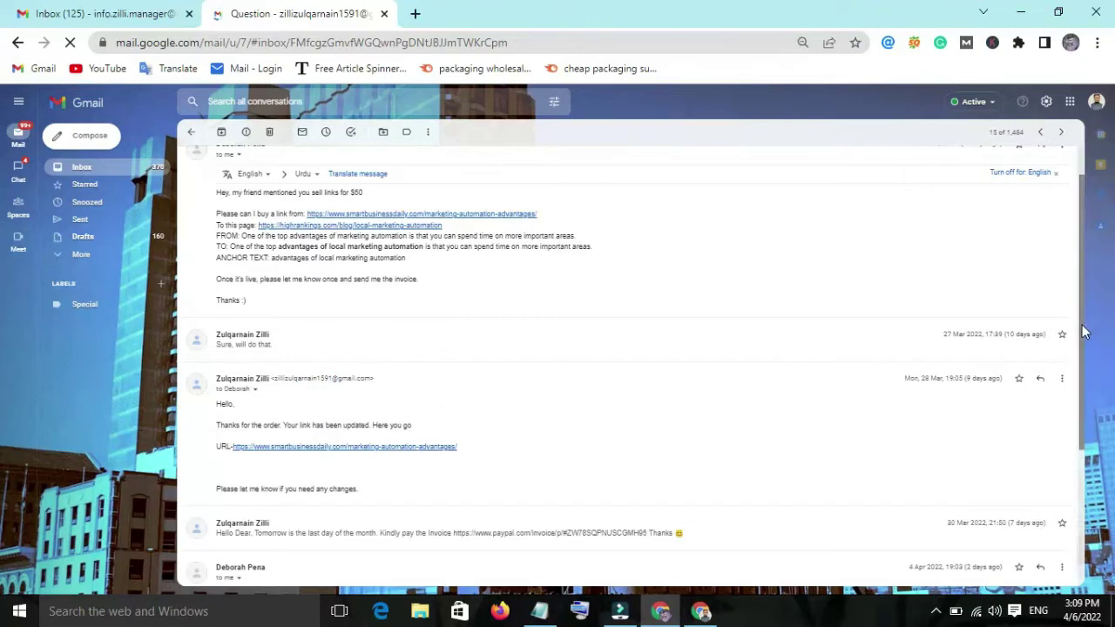
{"action": "left_click_drag", "start_coordinate": [1082, 332], "coordinate": [1079, 436]}
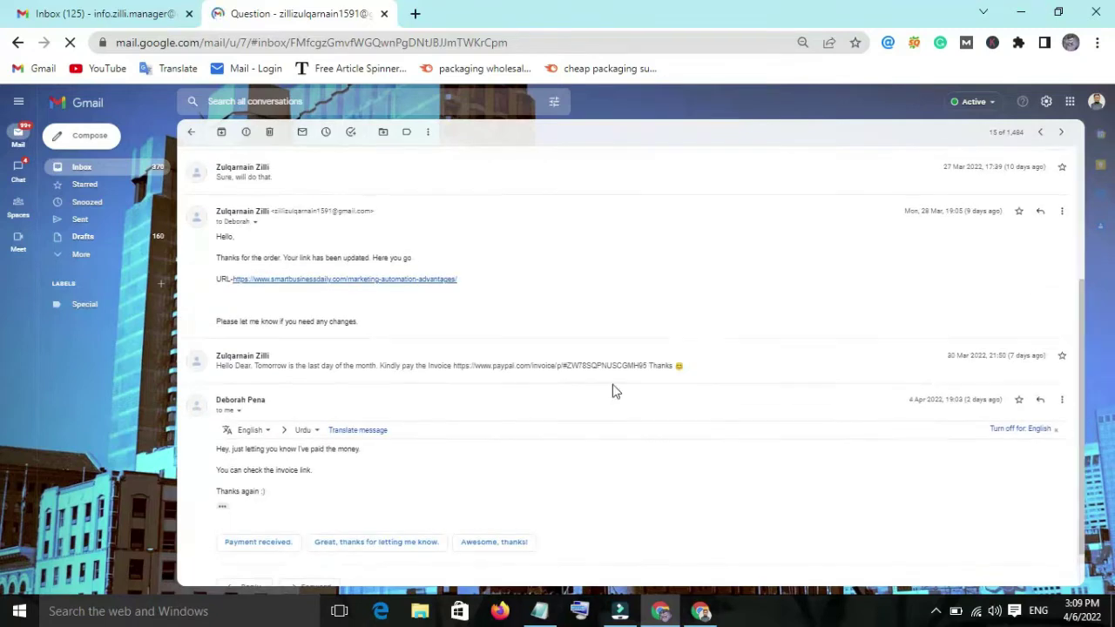
{"action": "left_click", "coordinate": [533, 372]}
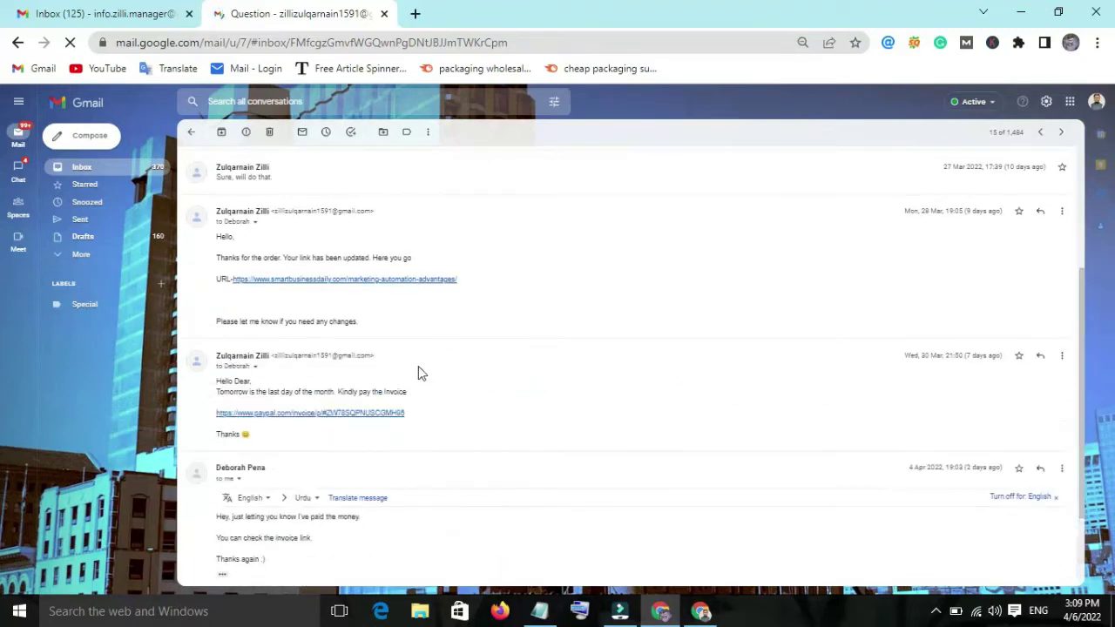
- Open the PayPal invoice link from the payment reminder in a new tab and review the invoice details
{"action": "right_click", "coordinate": [274, 415]}
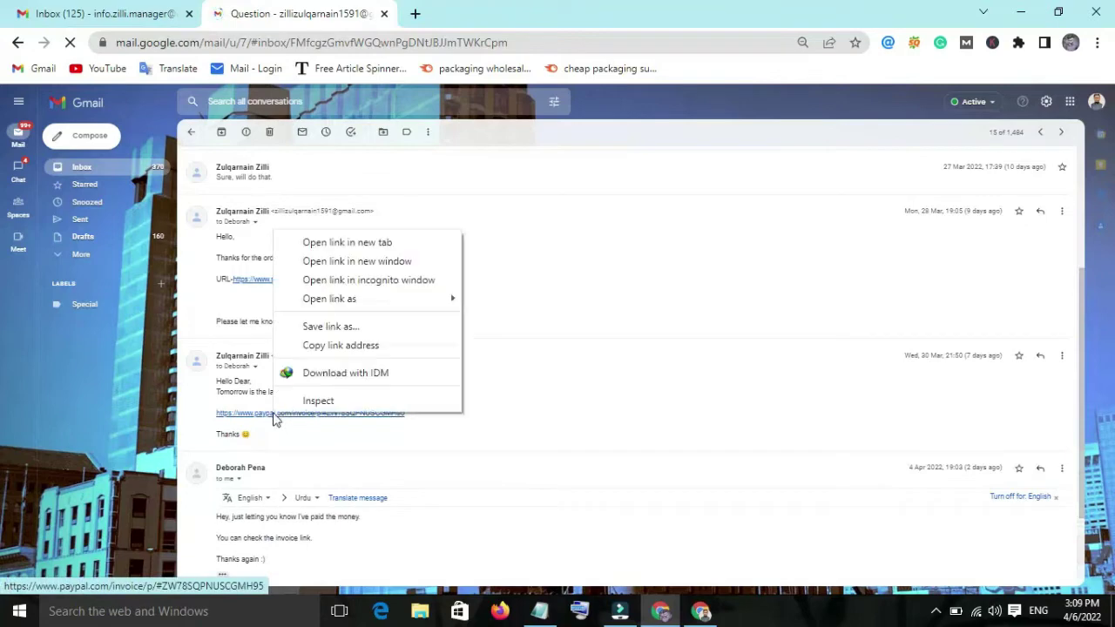
{"action": "left_click", "coordinate": [403, 242]}
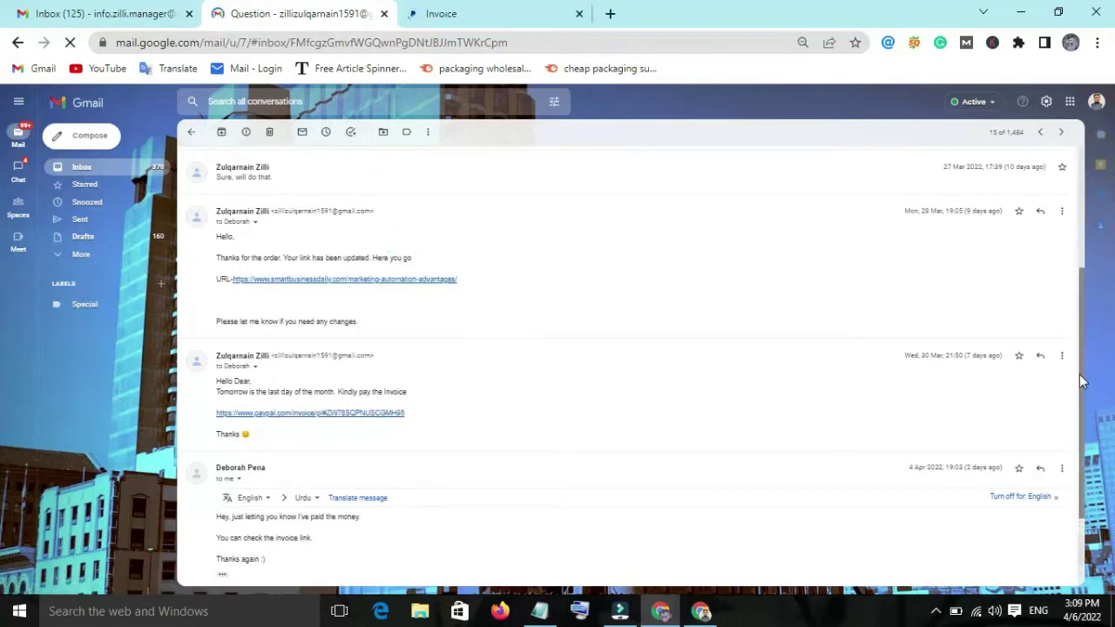
{"action": "scroll", "coordinate": [1080, 381], "scroll_direction": "down", "scroll_amount": 2}
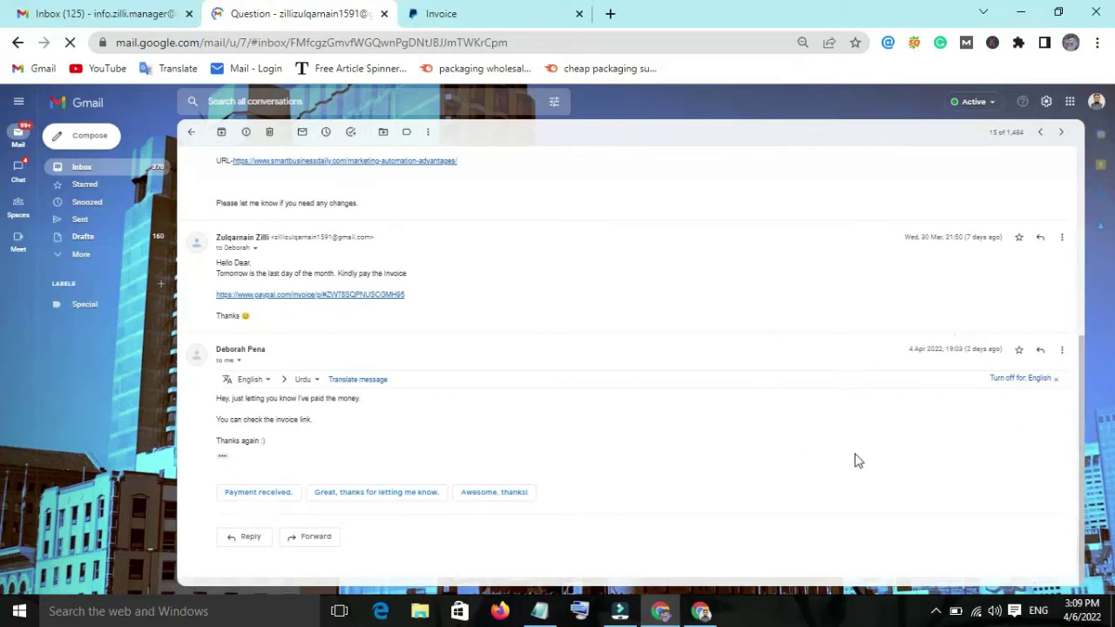
{"action": "left_click", "coordinate": [509, 9]}
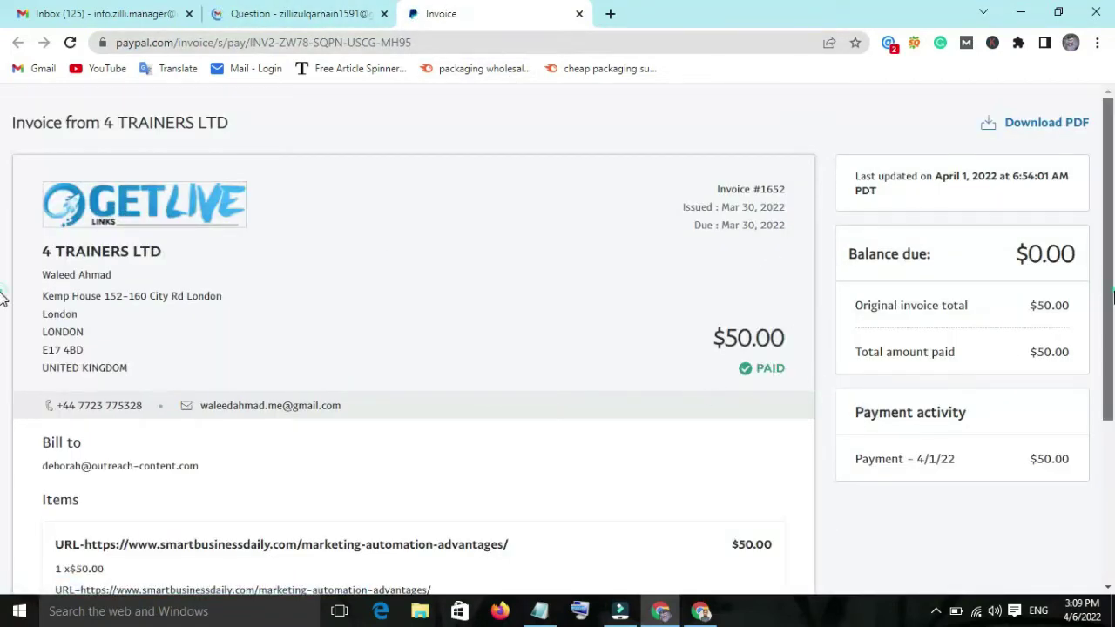
{"action": "scroll", "coordinate": [2, 331], "scroll_direction": "down", "scroll_amount": 2}
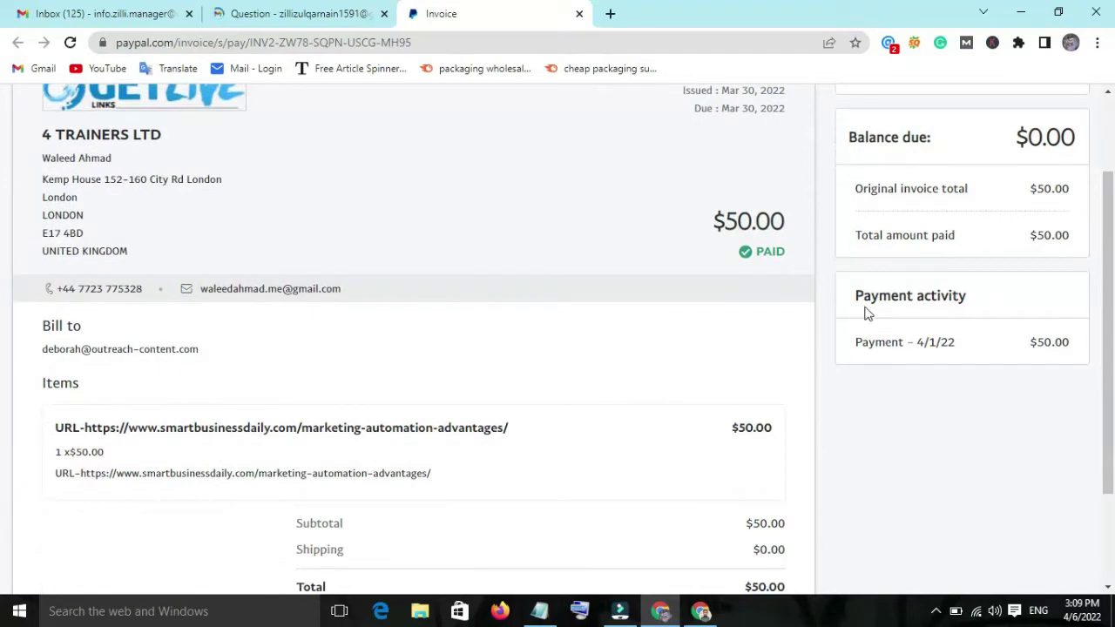
- Compare the PayPal invoice with the customer's email conversation
{"action": "left_click", "coordinate": [251, 13]}
{"action": "left_click", "coordinate": [488, 12]}
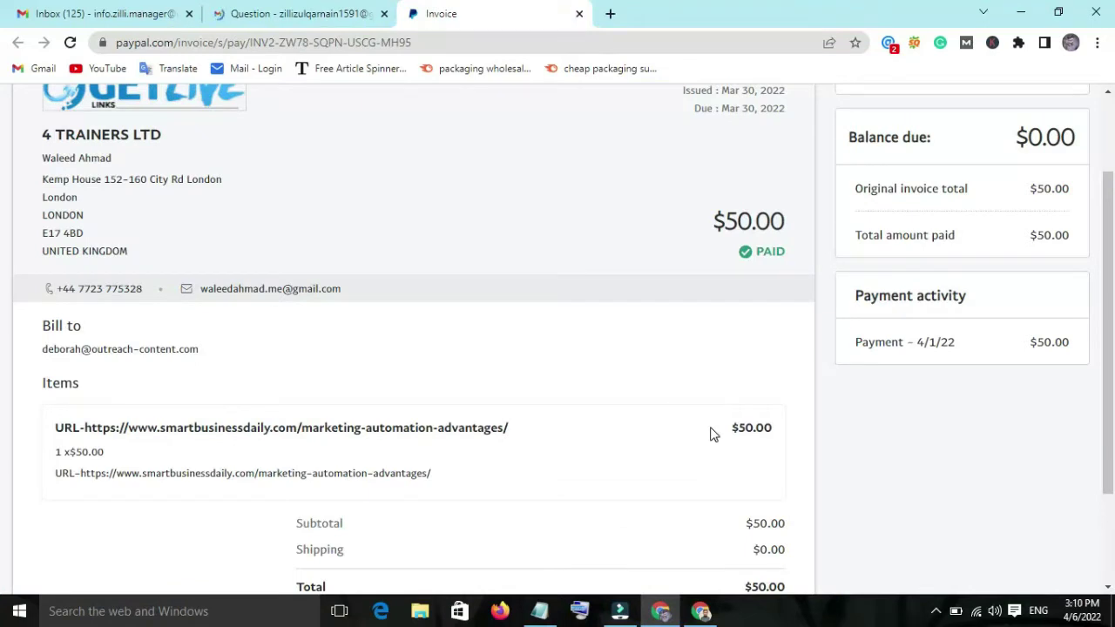
{"action": "left_click", "coordinate": [323, 6]}
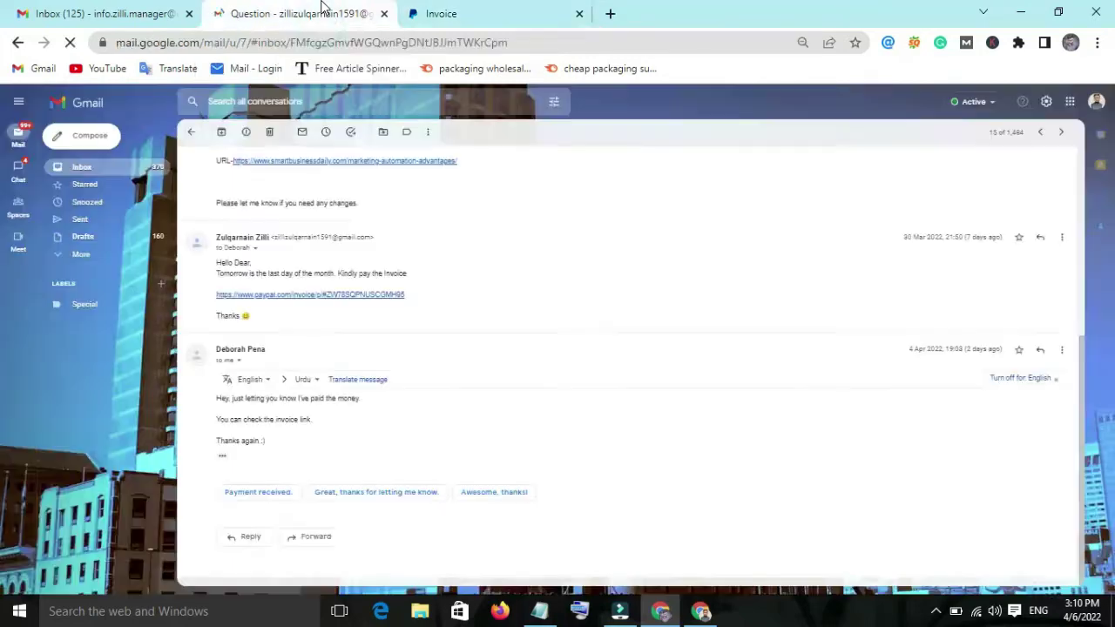
{"action": "left_click", "coordinate": [501, 7]}
{"action": "left_click", "coordinate": [273, 7]}
- Copy the customer's email address from the sender details of the first message in the thread, and close the details
{"action": "left_click", "coordinate": [1080, 372]}
{"action": "left_click_drag", "start_coordinate": [1080, 373], "coordinate": [1070, 178]}
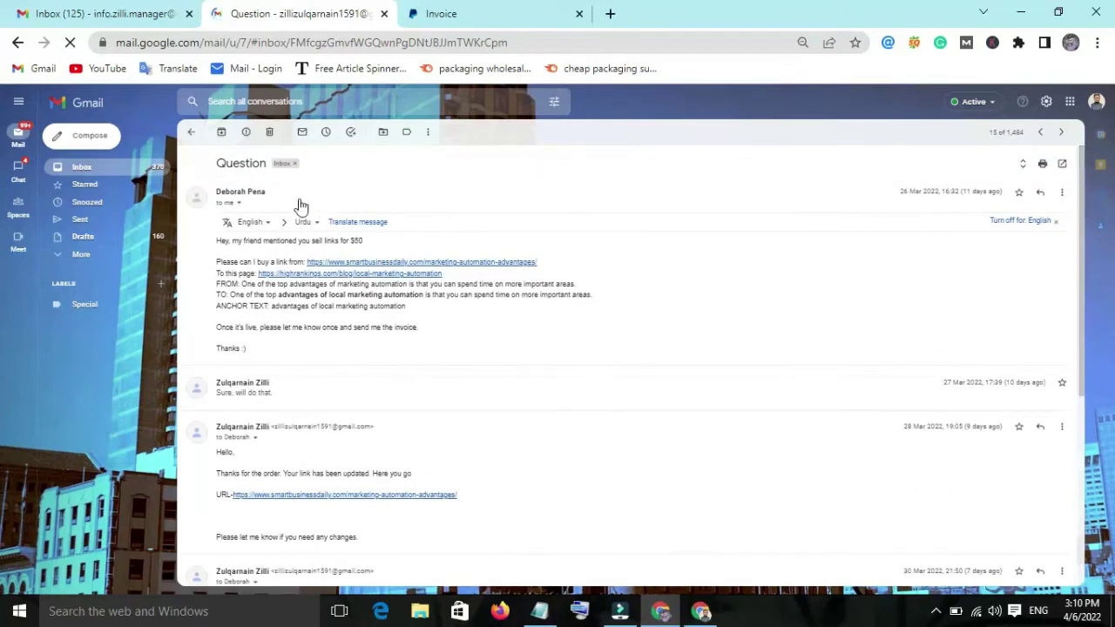
{"action": "left_click", "coordinate": [239, 202]}
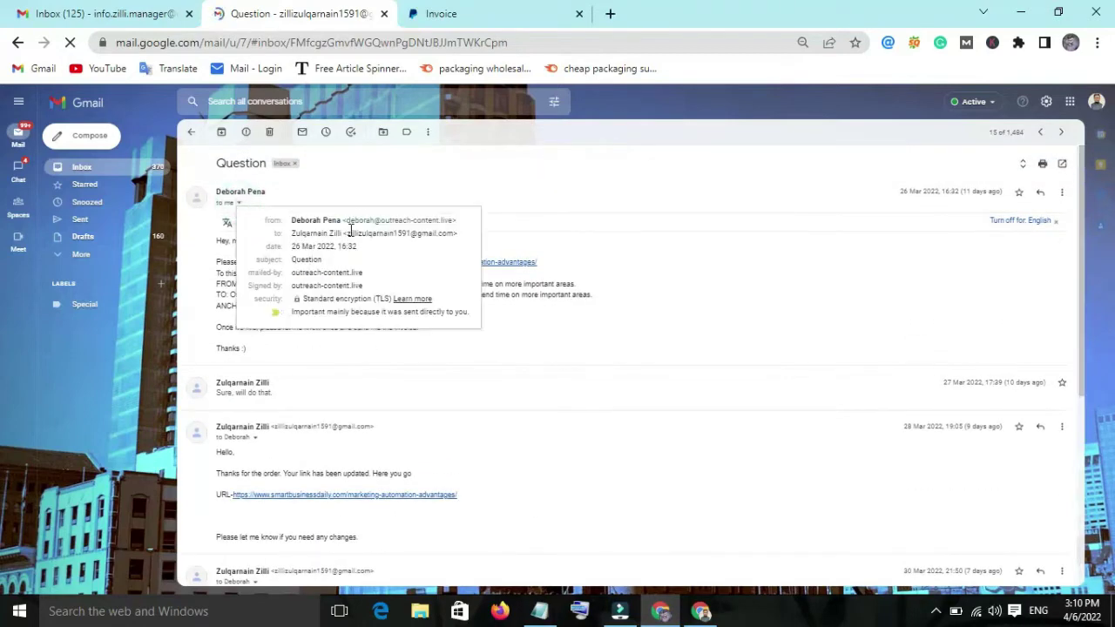
{"action": "left_click_drag", "start_coordinate": [347, 220], "coordinate": [455, 229]}
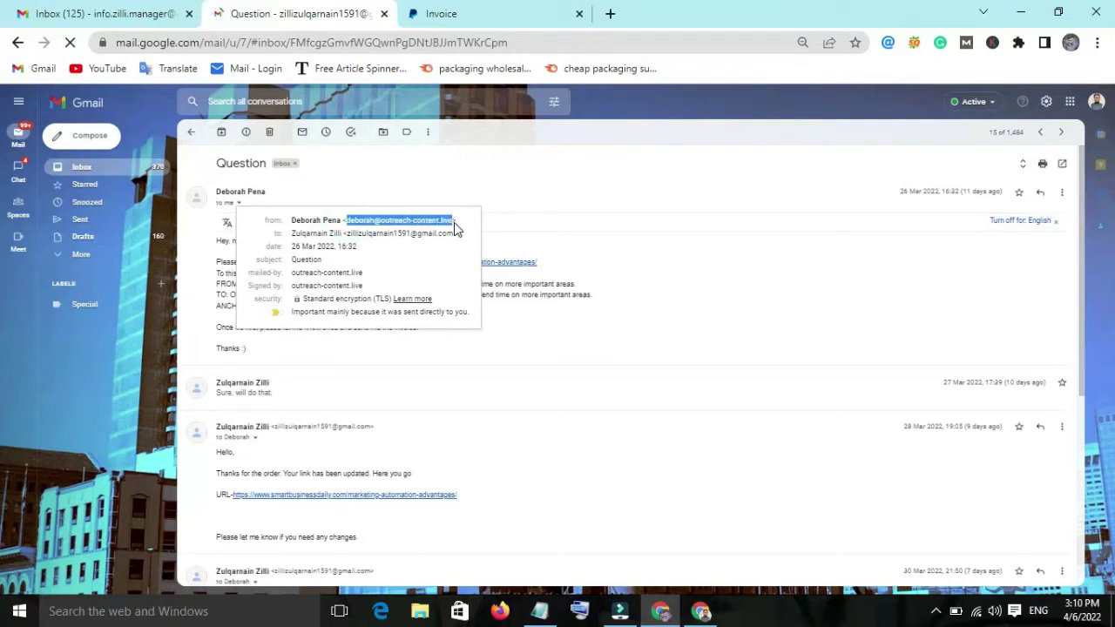
{"action": "right_click", "coordinate": [449, 224]}
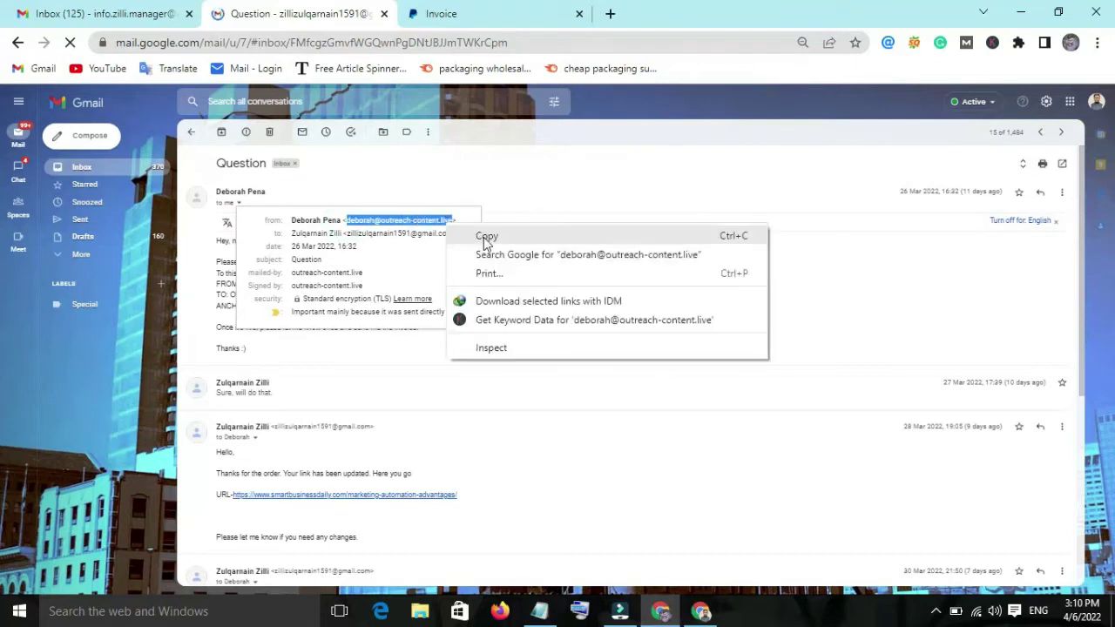
{"action": "left_click", "coordinate": [483, 237]}
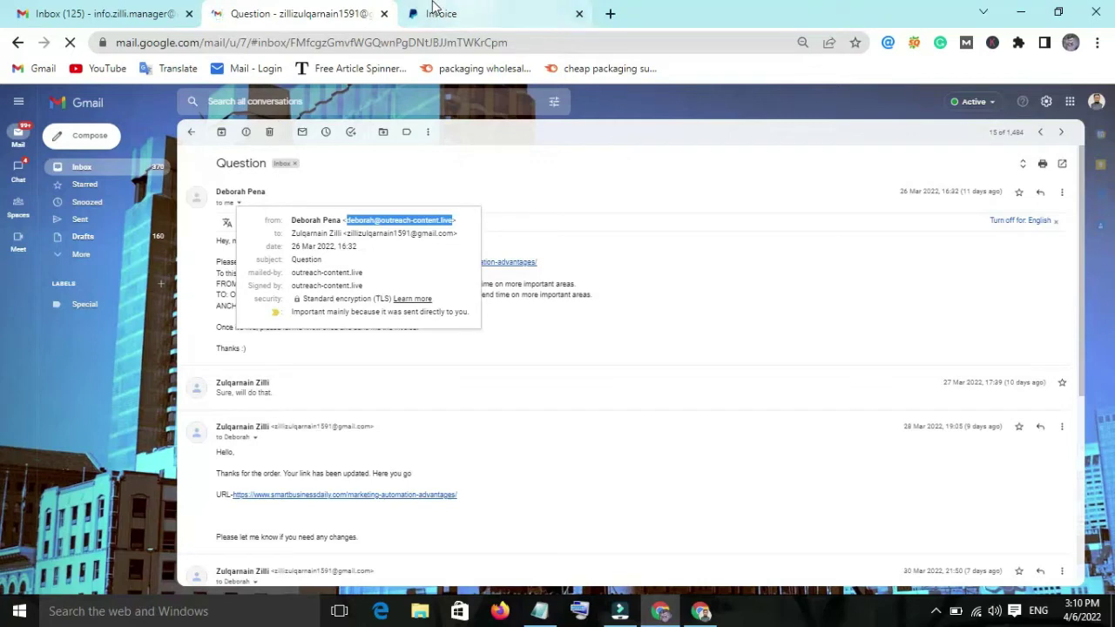
{"action": "left_click", "coordinate": [515, 195]}
{"action": "left_click", "coordinate": [515, 195]}
{"action": "left_click", "coordinate": [515, 195]}
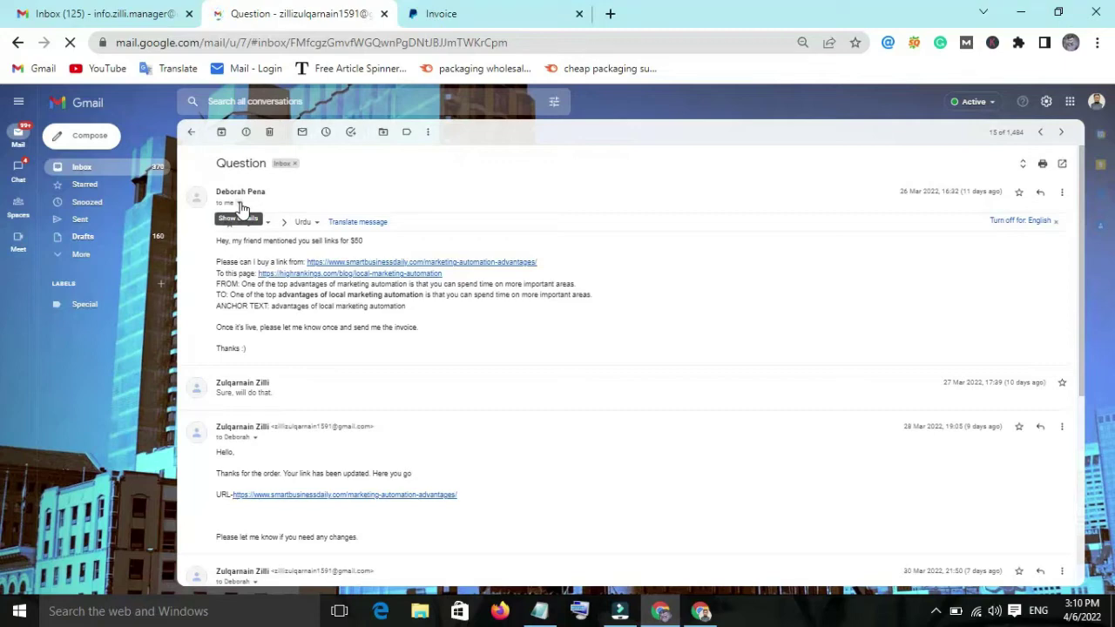
- Switch to the PayPal account summary and view the additional quick actions for creating an invoice or estimate
{"action": "left_click", "coordinate": [696, 610]}
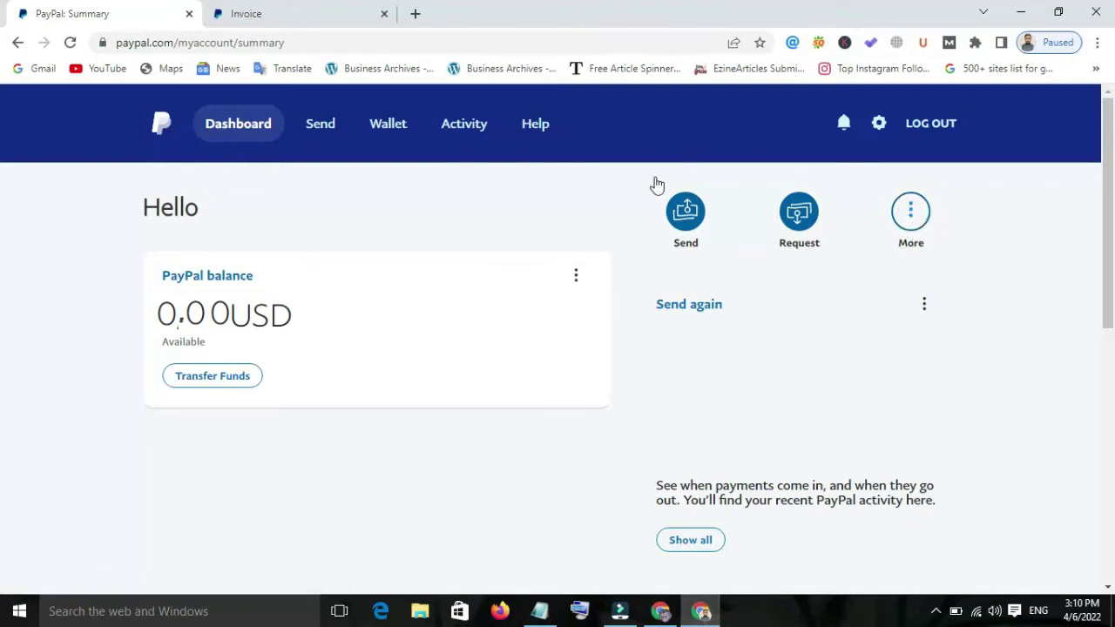
{"action": "left_click", "coordinate": [910, 218]}
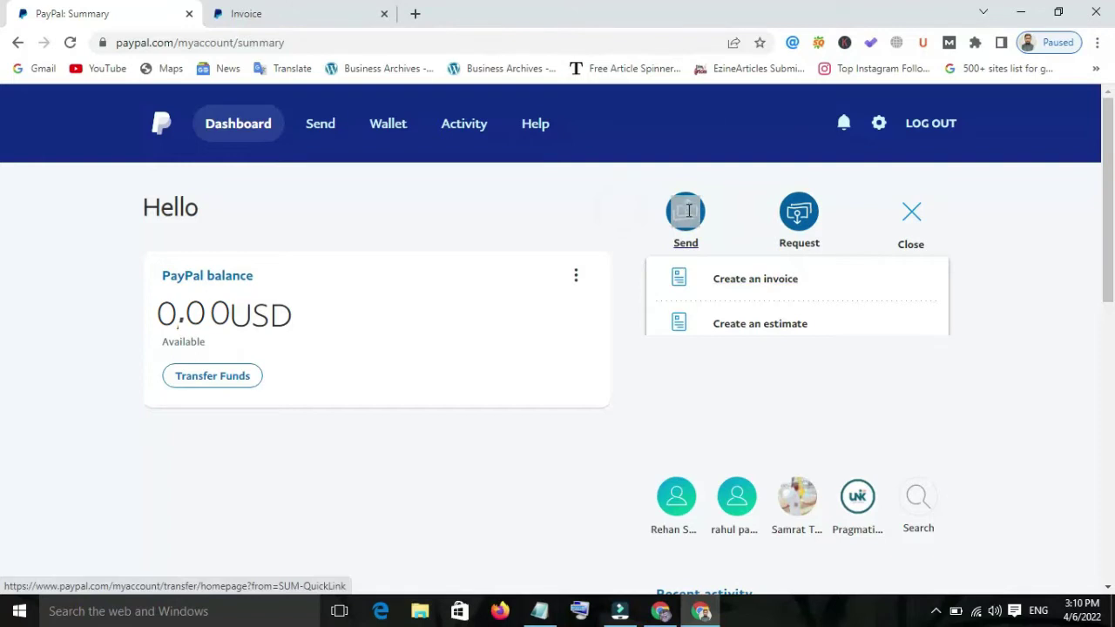
{"action": "triple_click", "coordinate": [614, 205]}
{"action": "left_click", "coordinate": [911, 211]}
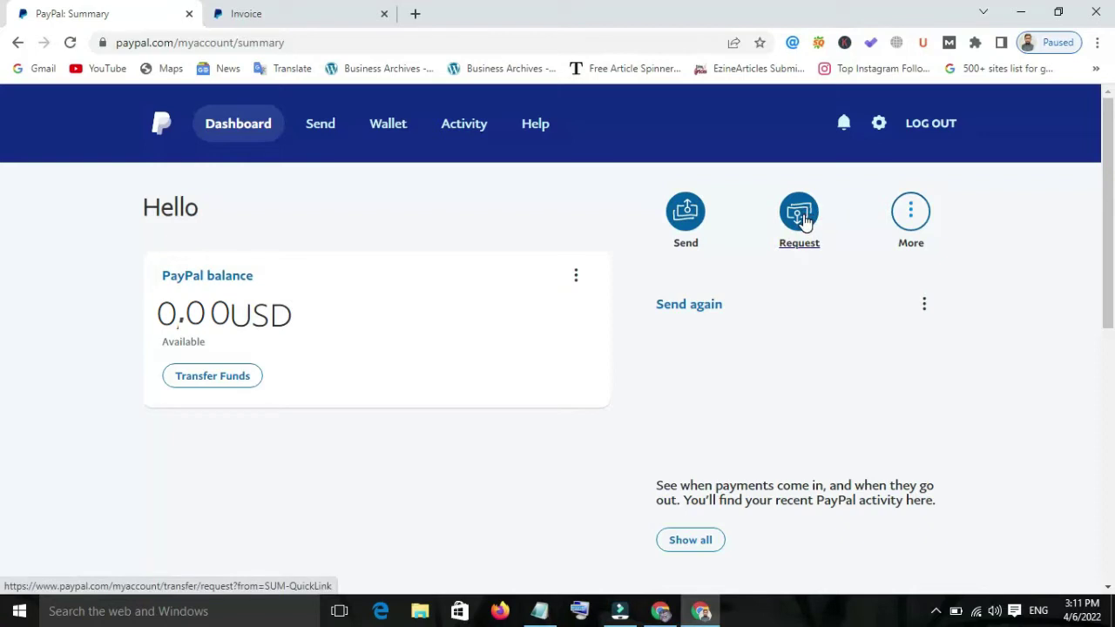
- Switch to the new PayPal invoice and paste the customer's copied email address as the bill-to recipient
{"action": "left_click", "coordinate": [273, 14]}
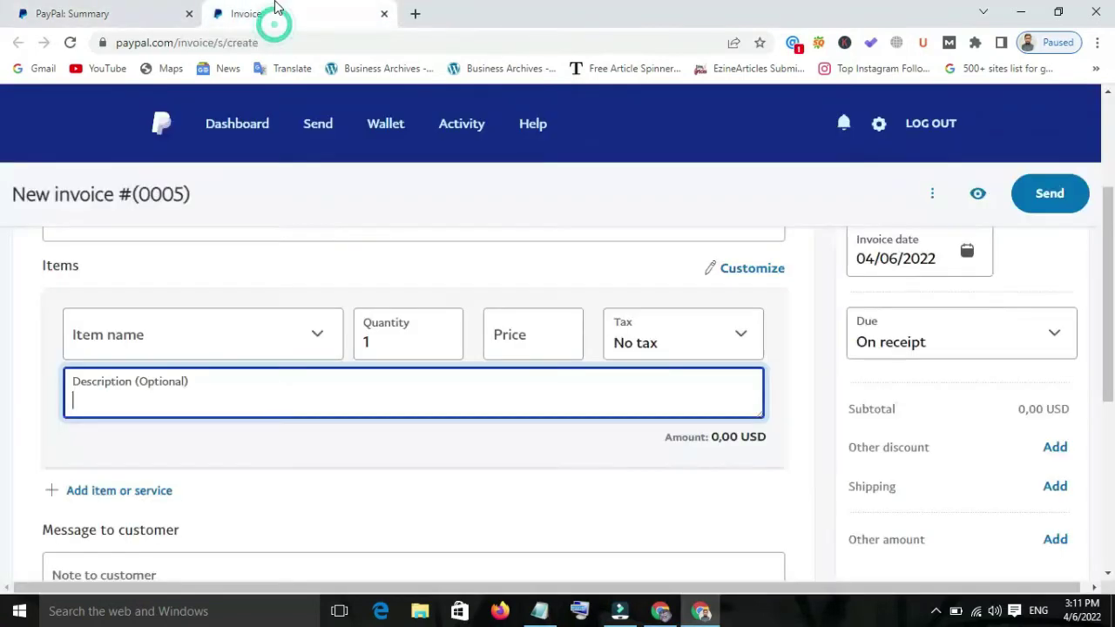
{"action": "scroll", "coordinate": [3, 248], "scroll_direction": "up", "scroll_amount": 2}
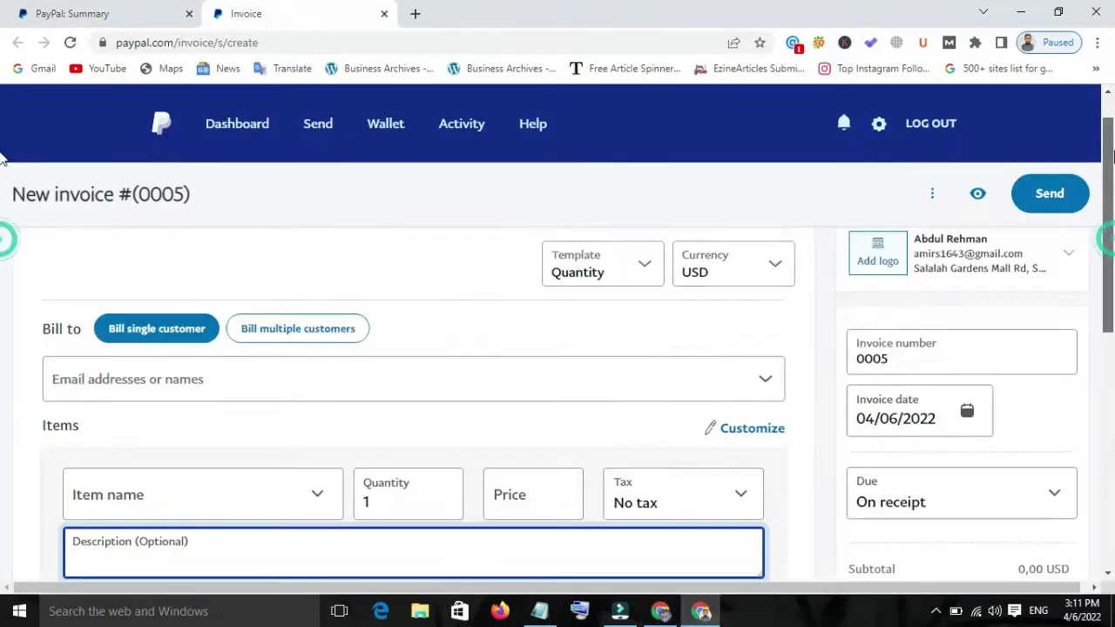
{"action": "left_click", "coordinate": [266, 427]}
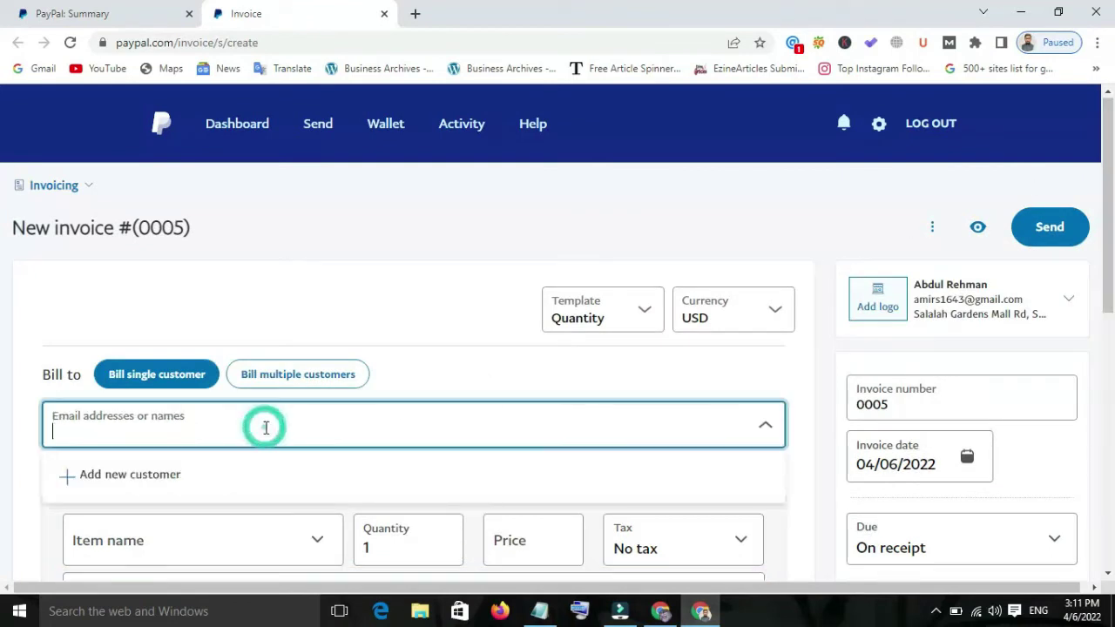
{"action": "right_click", "coordinate": [266, 428]}
{"action": "left_click", "coordinate": [345, 275]}
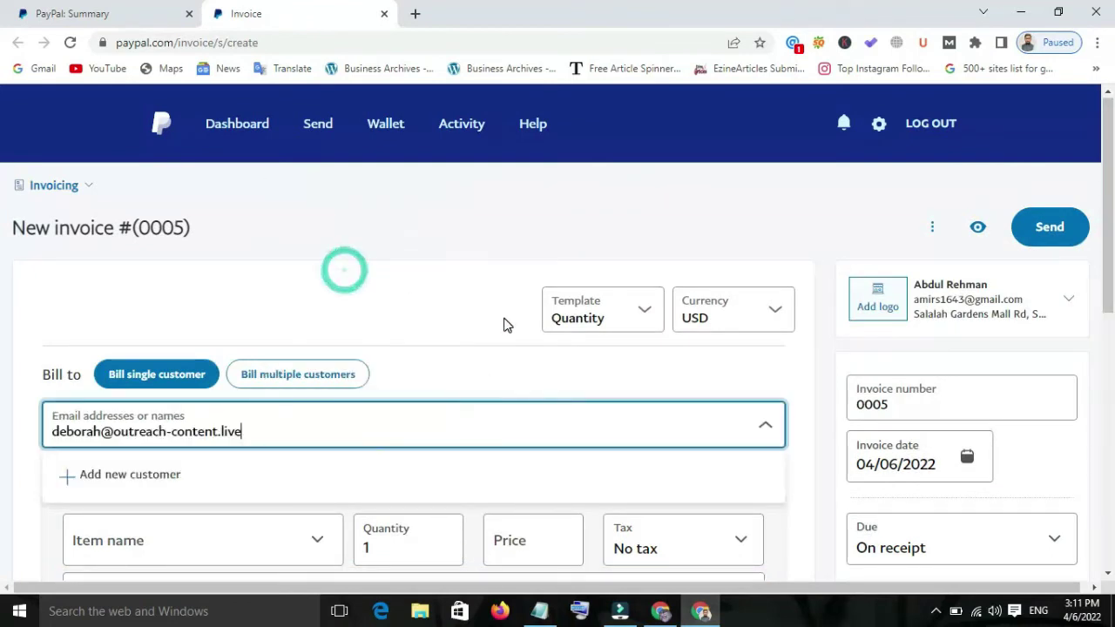
{"action": "scroll", "coordinate": [3, 252], "scroll_direction": "down", "scroll_amount": 1}
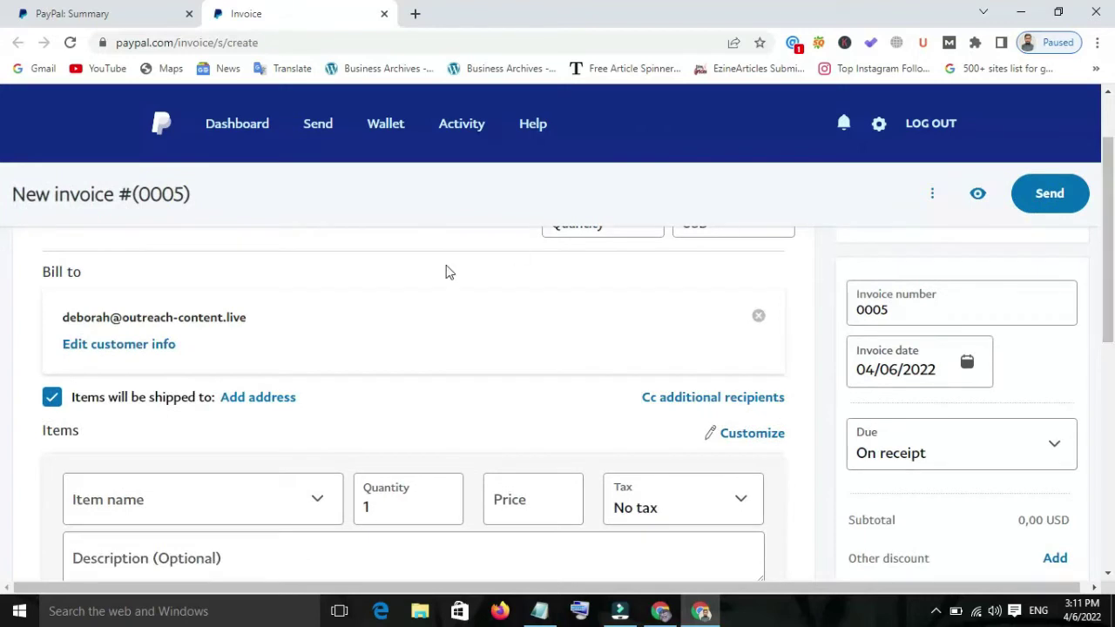
- Enter "link insert" as the name of the first invoice item
{"action": "left_click_drag", "start_coordinate": [1101, 241], "coordinate": [1106, 303]}
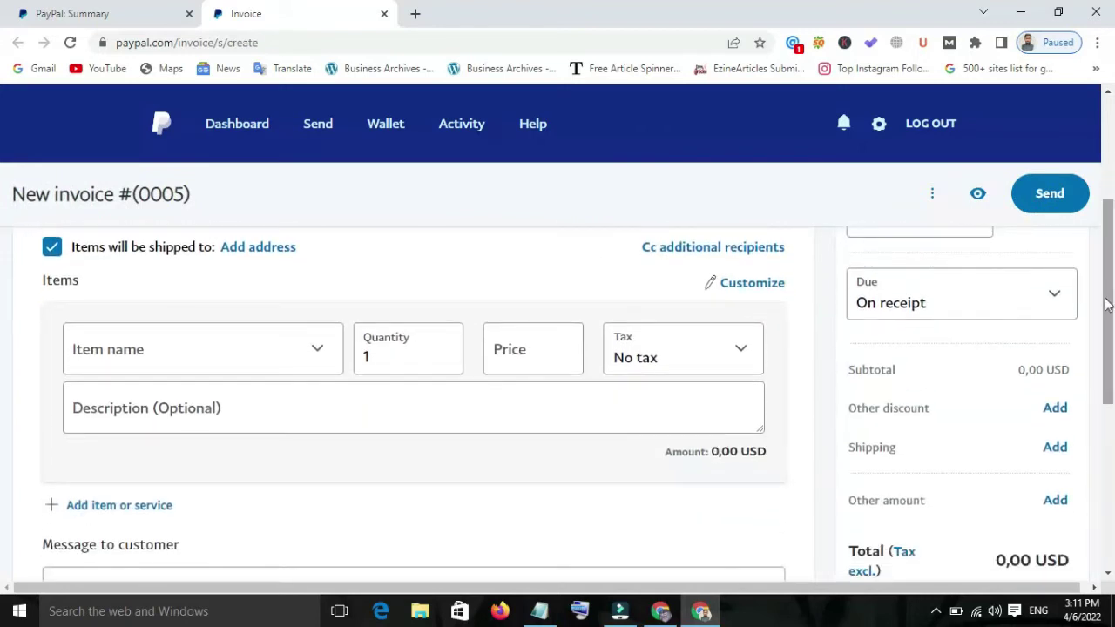
{"action": "left_click", "coordinate": [315, 357]}
{"action": "left_click", "coordinate": [252, 351]}
{"action": "type", "text": "I"}
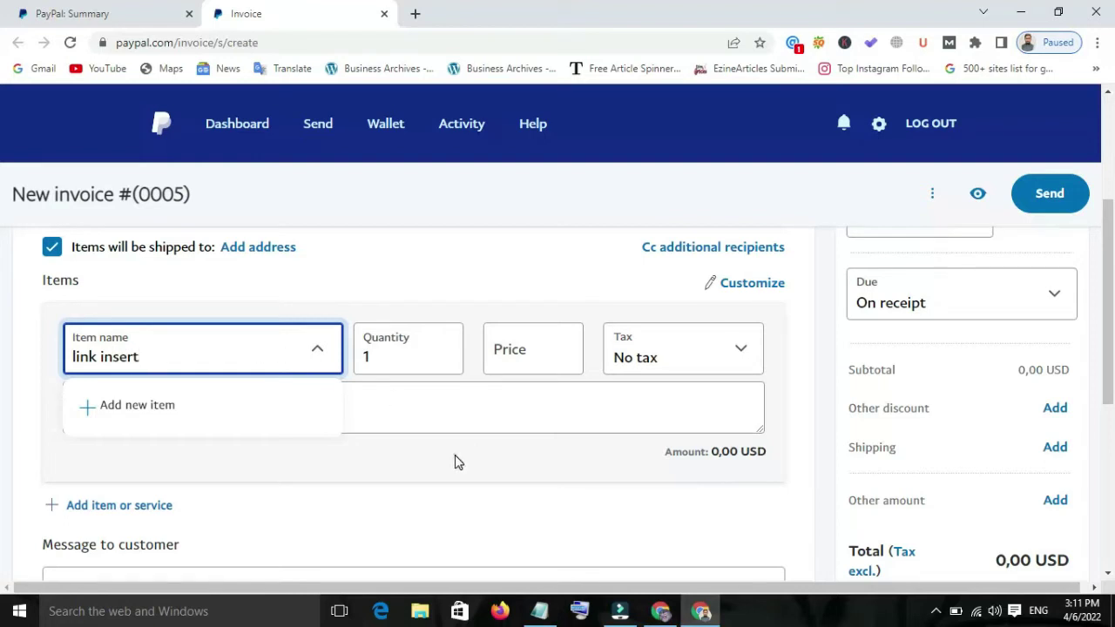
- Change the link insert item's quantity to 2 and reset it to 1
{"action": "left_click", "coordinate": [419, 323]}
{"action": "left_click", "coordinate": [403, 351]}
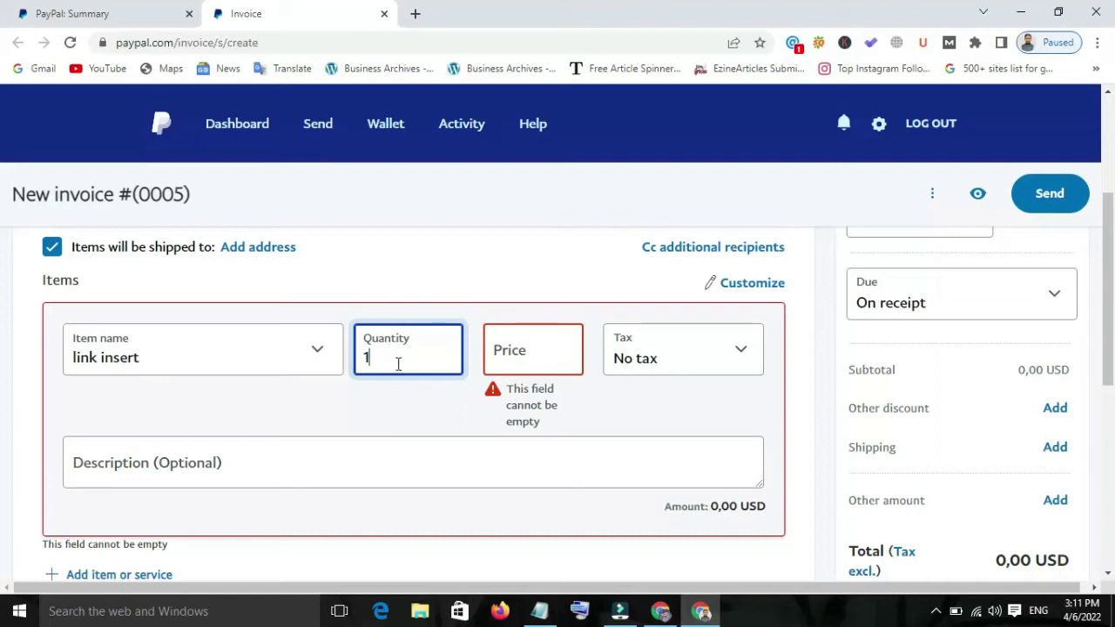
{"action": "key", "text": "BackSpace"}
{"action": "type", "text": "2"}
{"action": "key", "text": "BackSpace"}
{"action": "type", "text": "1"}
- Check the agreed price in the Gmail thread and set the link insert item's price to 50 USD in the PayPal invoice
{"action": "left_click", "coordinate": [535, 356]}
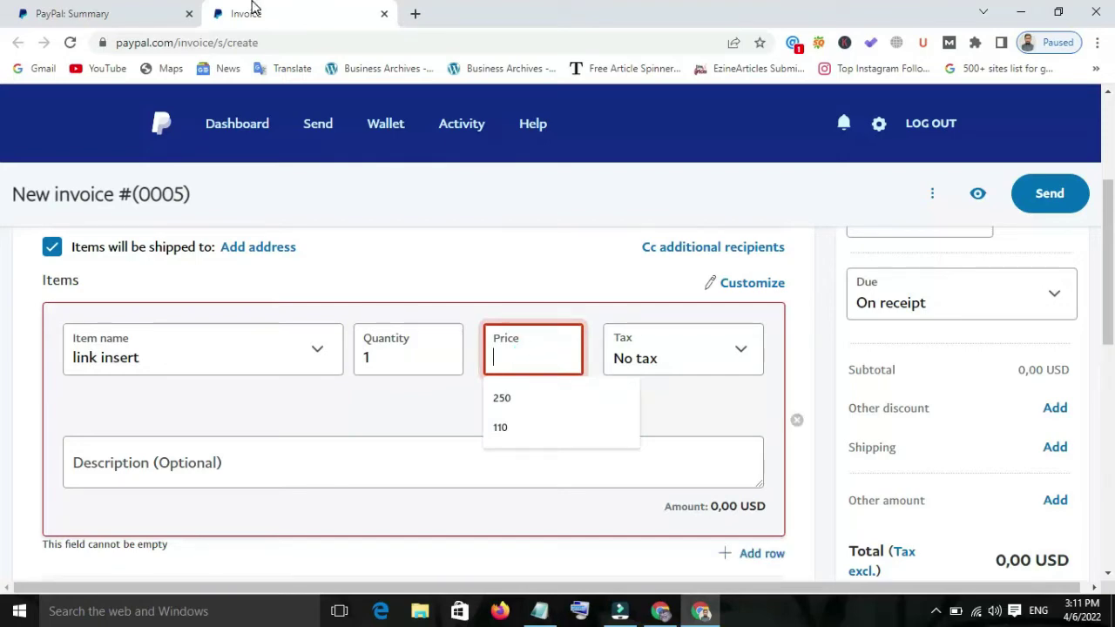
{"action": "left_click", "coordinate": [660, 611]}
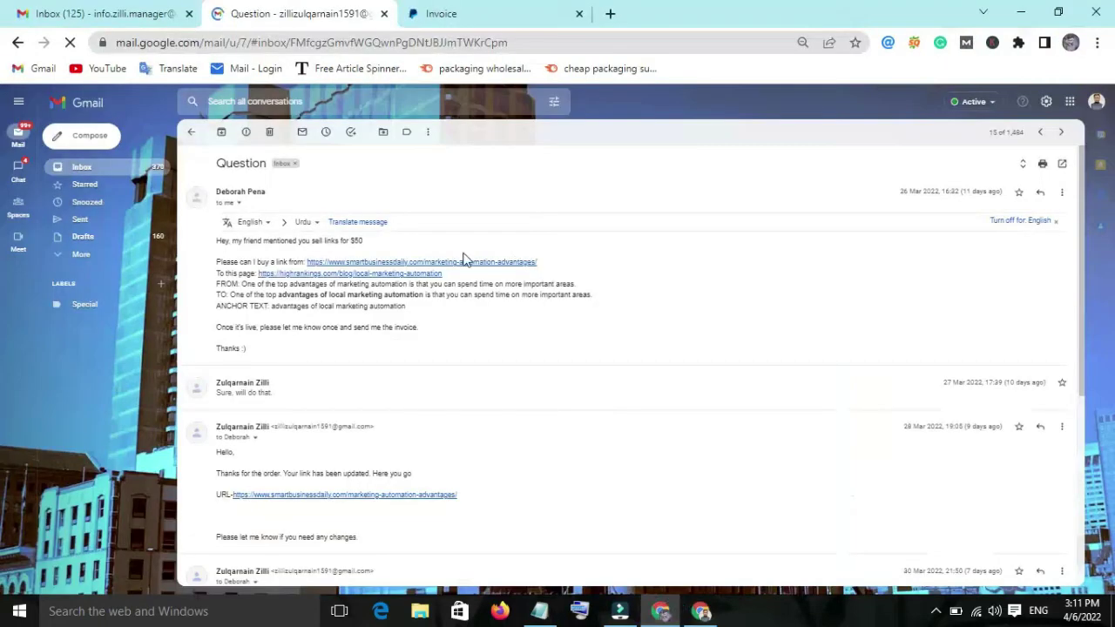
{"action": "left_click", "coordinate": [701, 611]}
{"action": "type", "text": "5"}
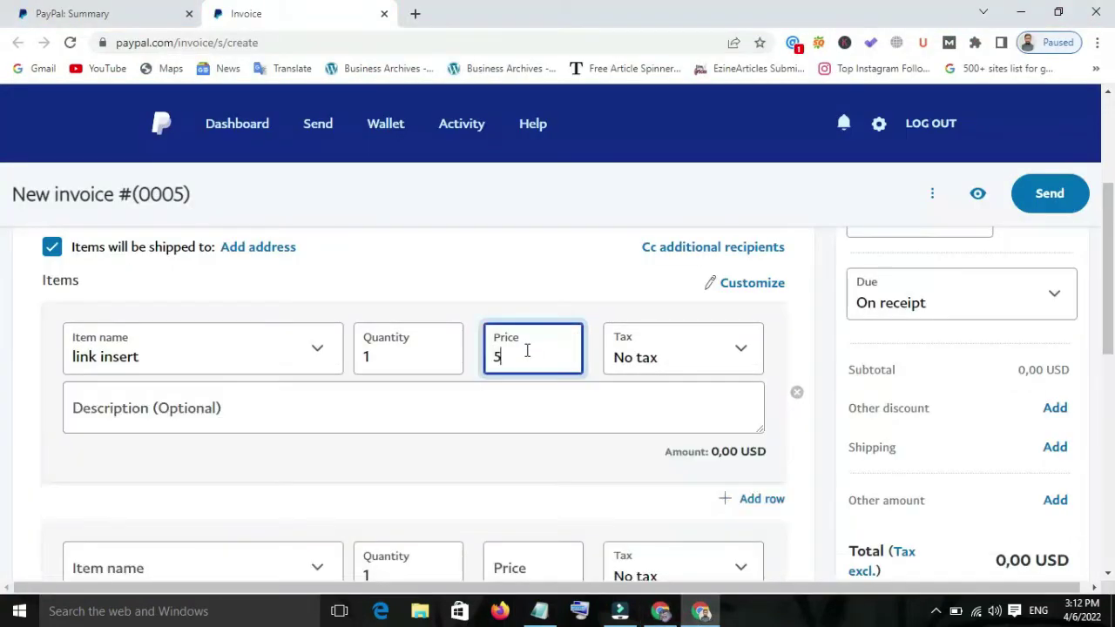
{"action": "left_click", "coordinate": [810, 357]}
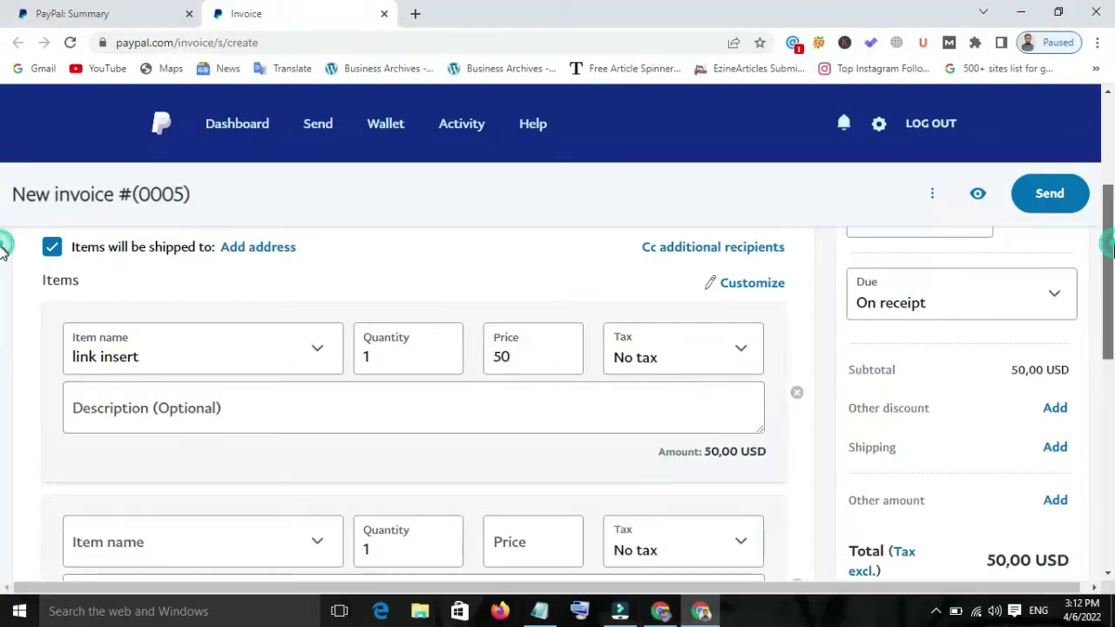
- Switch to the Gmail conversation and copy the two lines of the customer's first message naming the source link and the target page
{"action": "left_click_drag", "start_coordinate": [1109, 248], "coordinate": [1109, 324]}
{"action": "scroll", "coordinate": [503, 341], "scroll_direction": "up", "scroll_amount": 2}
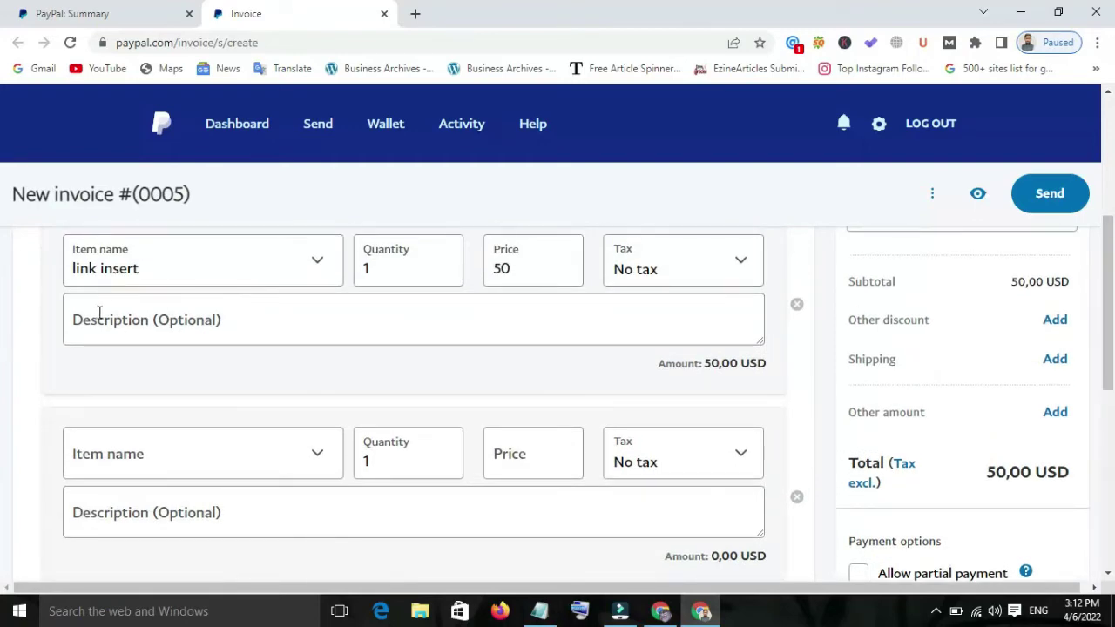
{"action": "left_click", "coordinate": [659, 611]}
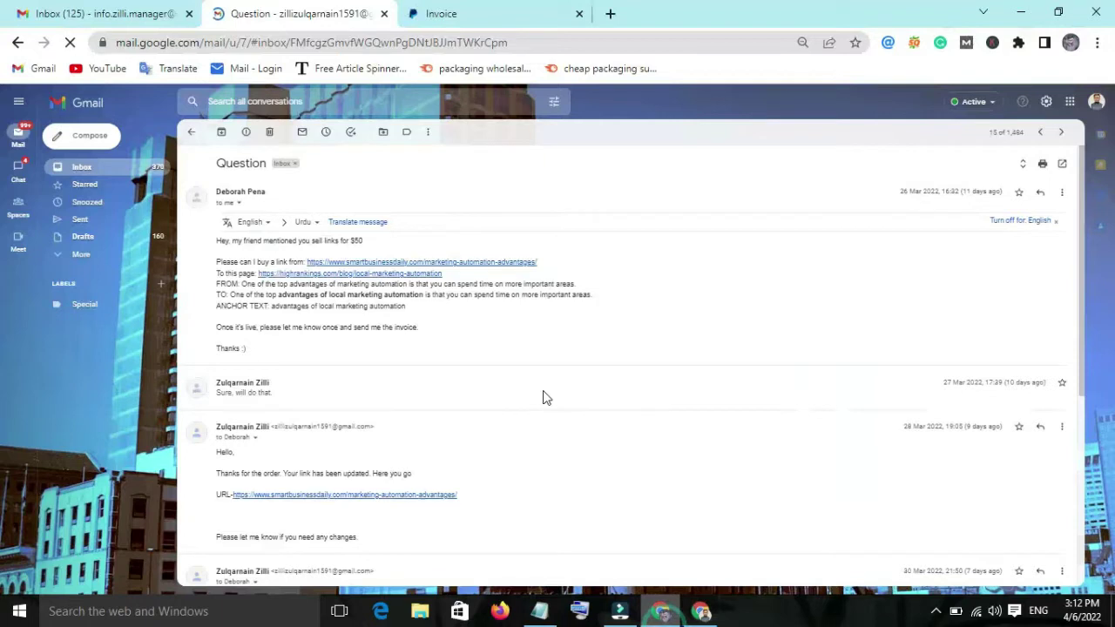
{"action": "left_click", "coordinate": [540, 265]}
{"action": "left_click_drag", "start_coordinate": [541, 265], "coordinate": [309, 268]}
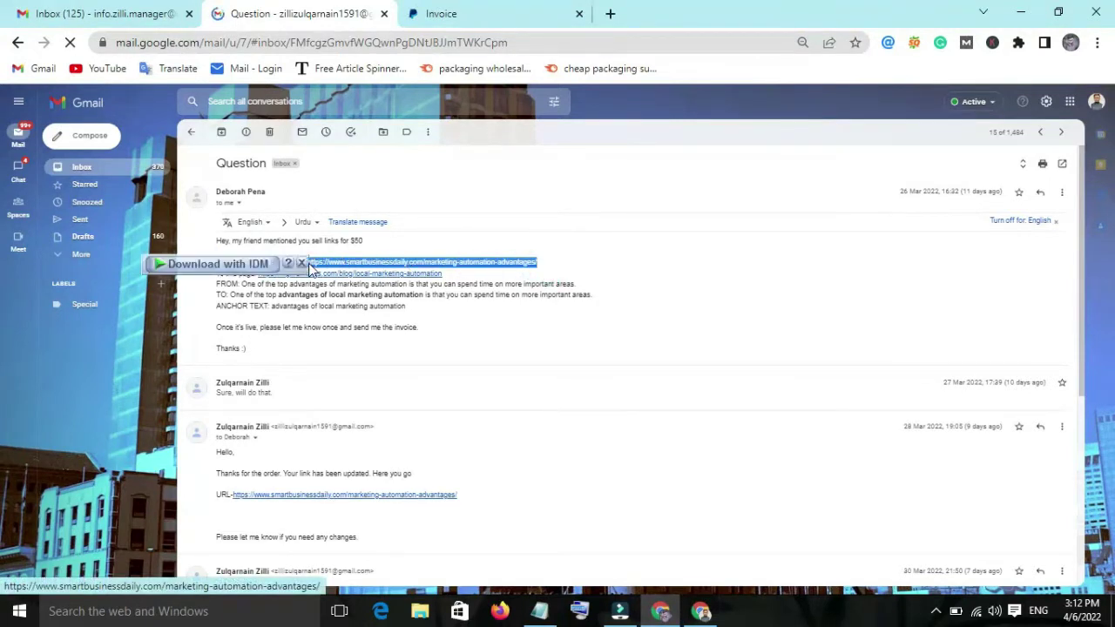
{"action": "right_click", "coordinate": [317, 263]}
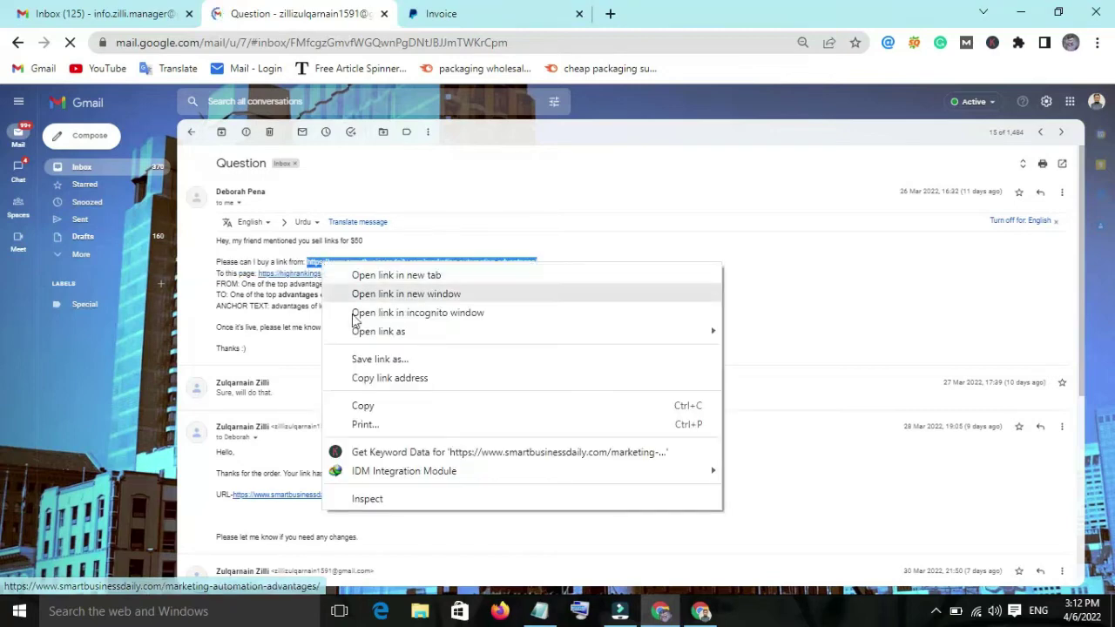
{"action": "left_click", "coordinate": [361, 406]}
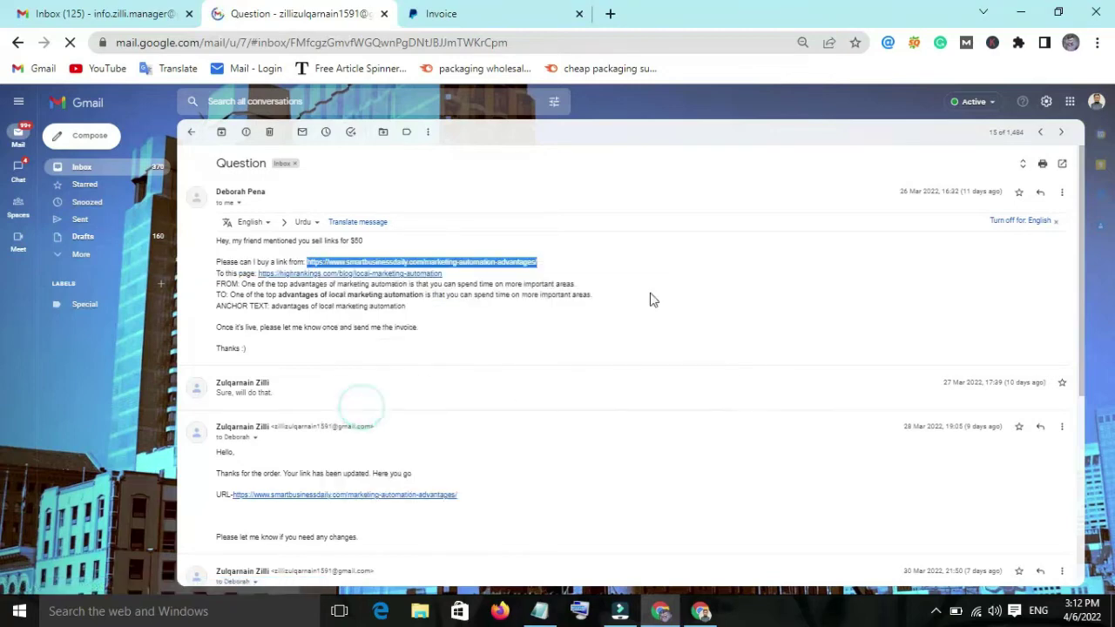
{"action": "left_click", "coordinate": [478, 289]}
{"action": "left_click", "coordinate": [451, 277]}
{"action": "left_click_drag", "start_coordinate": [437, 275], "coordinate": [217, 272]}
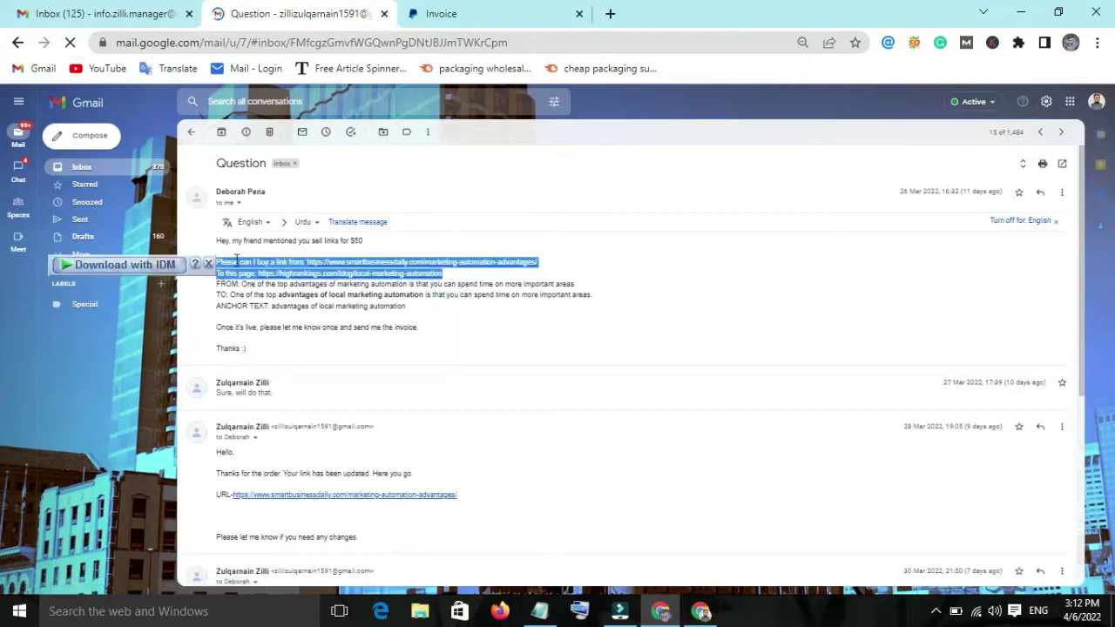
- Switch to the PayPal invoice and paste the copied link request lines as the link insert item's description
{"action": "key", "text": "alt+Tab"}
{"action": "left_click", "coordinate": [305, 313]}
{"action": "right_click", "coordinate": [305, 319]}
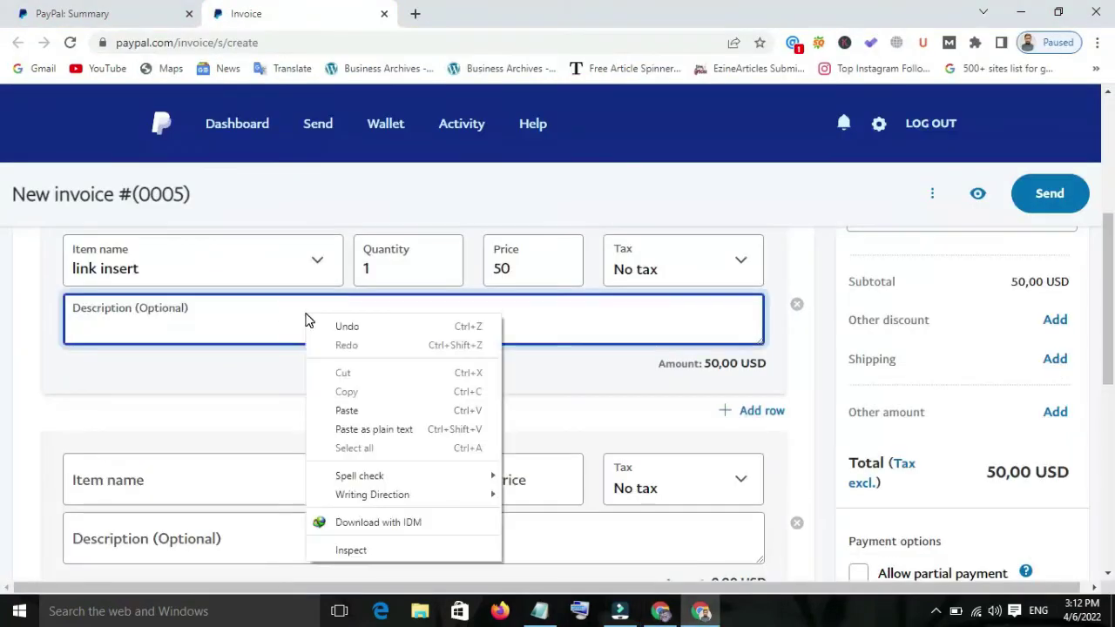
{"action": "left_click", "coordinate": [352, 410]}
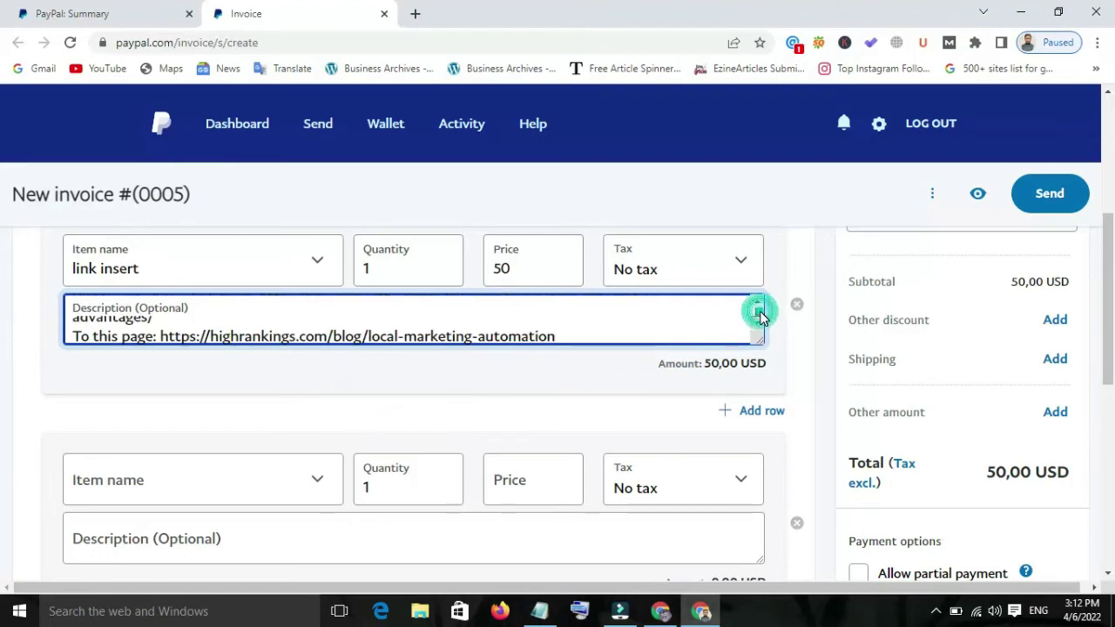
- Check the note to customer field, leave it empty, and send the invoice
{"action": "left_click_drag", "start_coordinate": [1113, 279], "coordinate": [1113, 409]}
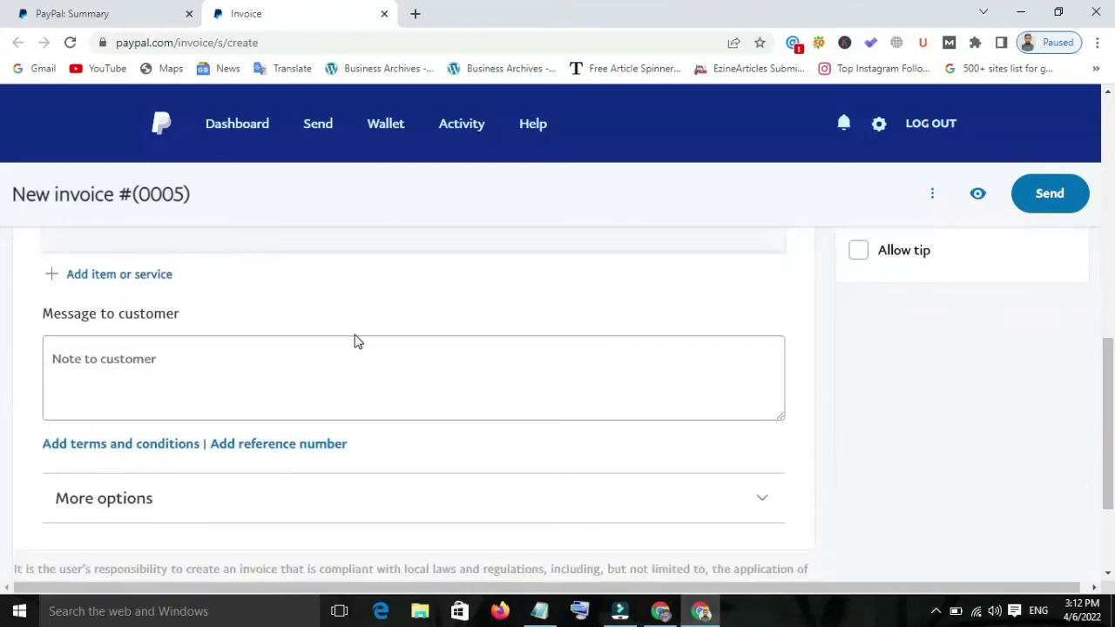
{"action": "left_click", "coordinate": [218, 374]}
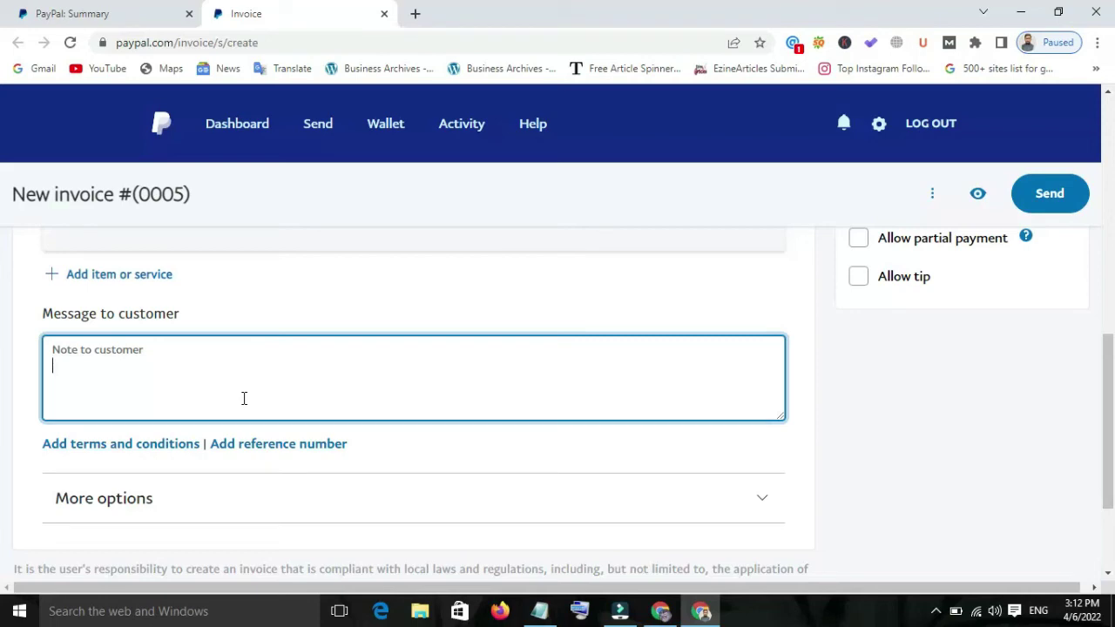
{"action": "left_click_drag", "start_coordinate": [1113, 407], "coordinate": [1113, 163]}
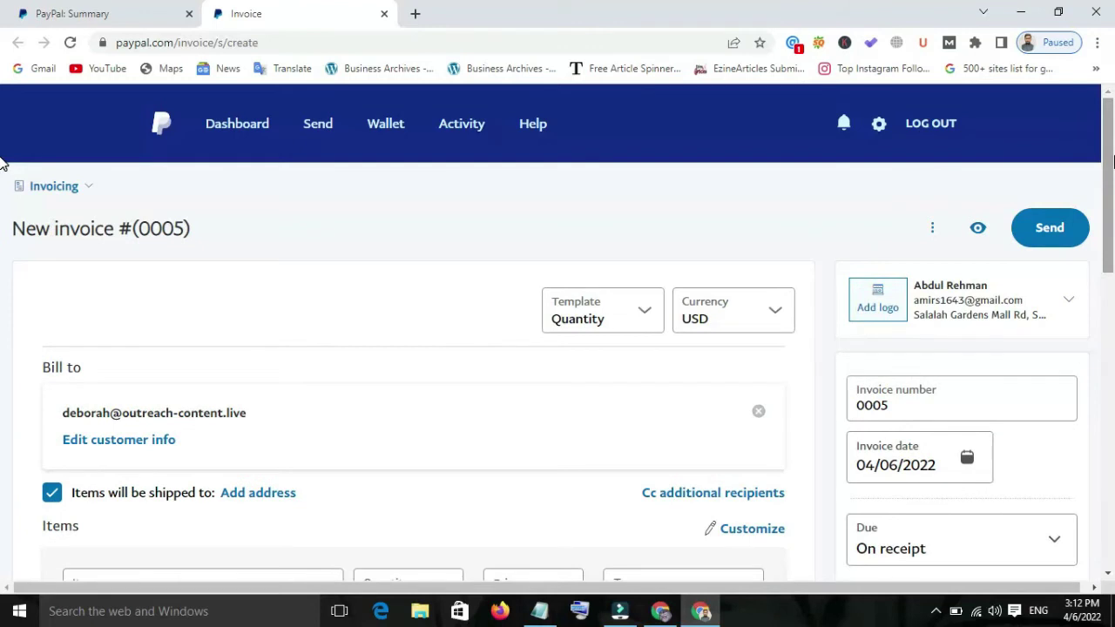
{"action": "left_click", "coordinate": [1059, 240]}
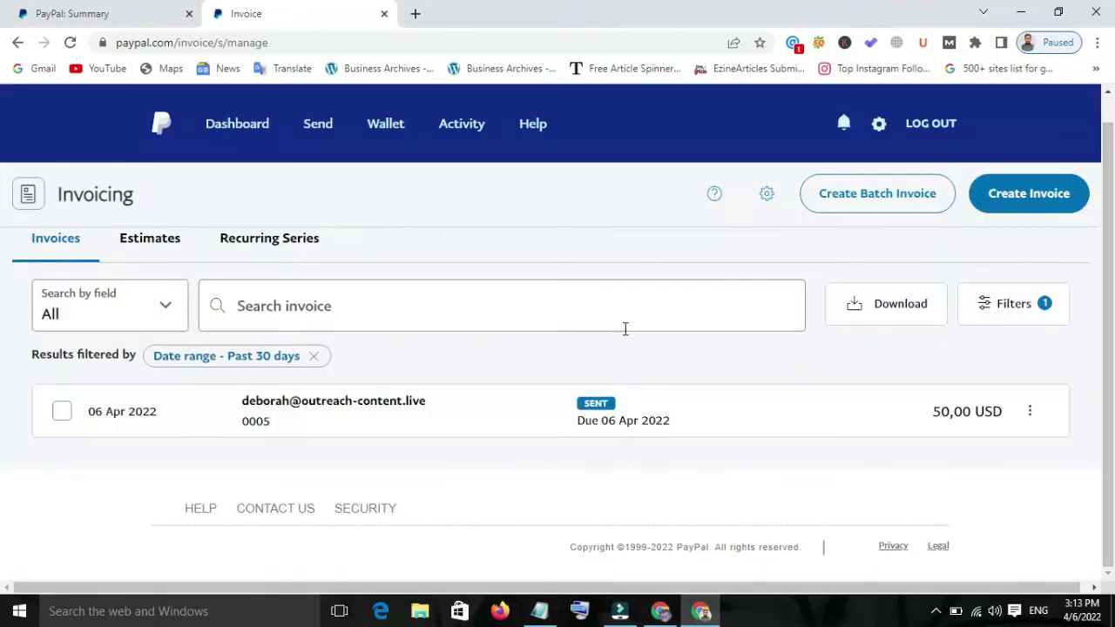
- Duplicate the sent 50 USD invoice from the invoice list as a new invoice
{"action": "left_click", "coordinate": [1033, 413]}
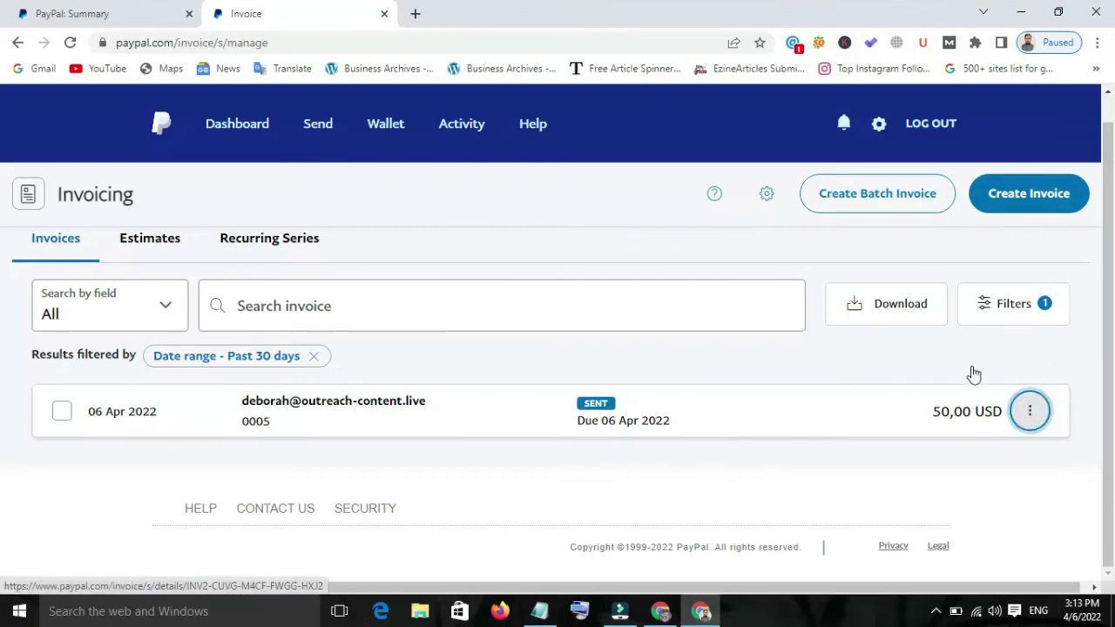
{"action": "left_click", "coordinate": [1049, 407]}
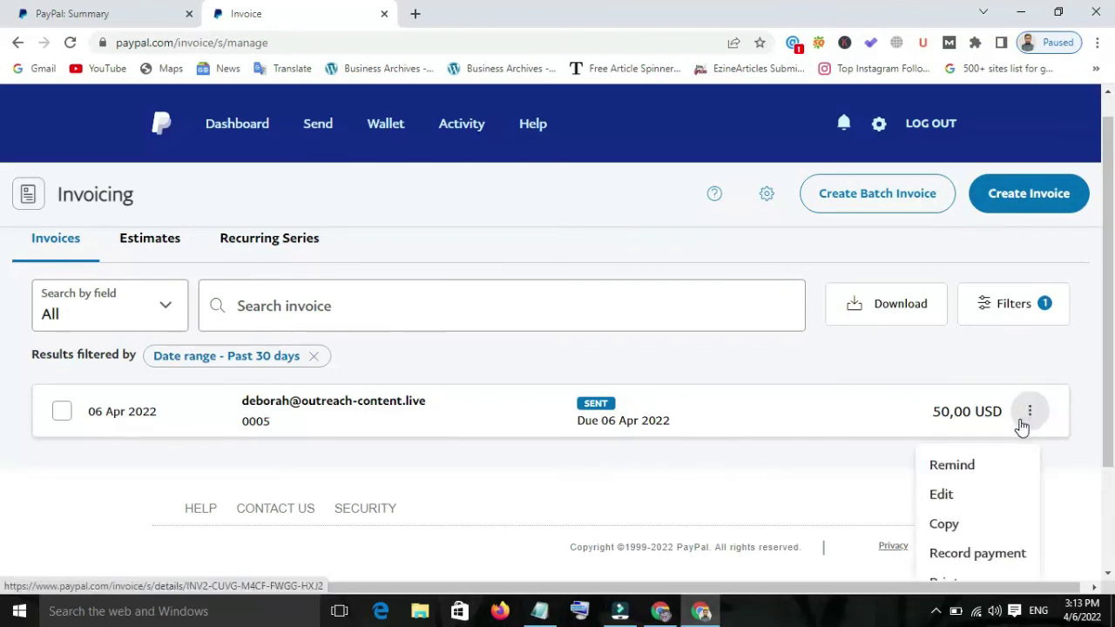
{"action": "left_click", "coordinate": [945, 525]}
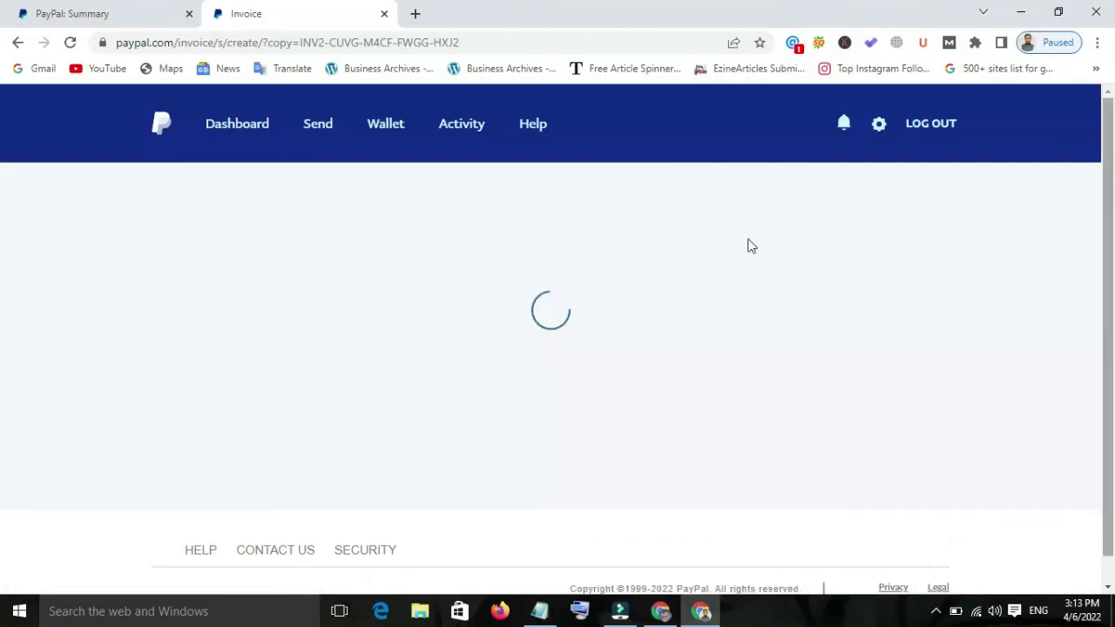
- Switch to Gmail, read the customer conversation through to its last reply, and return to the PayPal window
{"action": "left_click", "coordinate": [660, 612]}
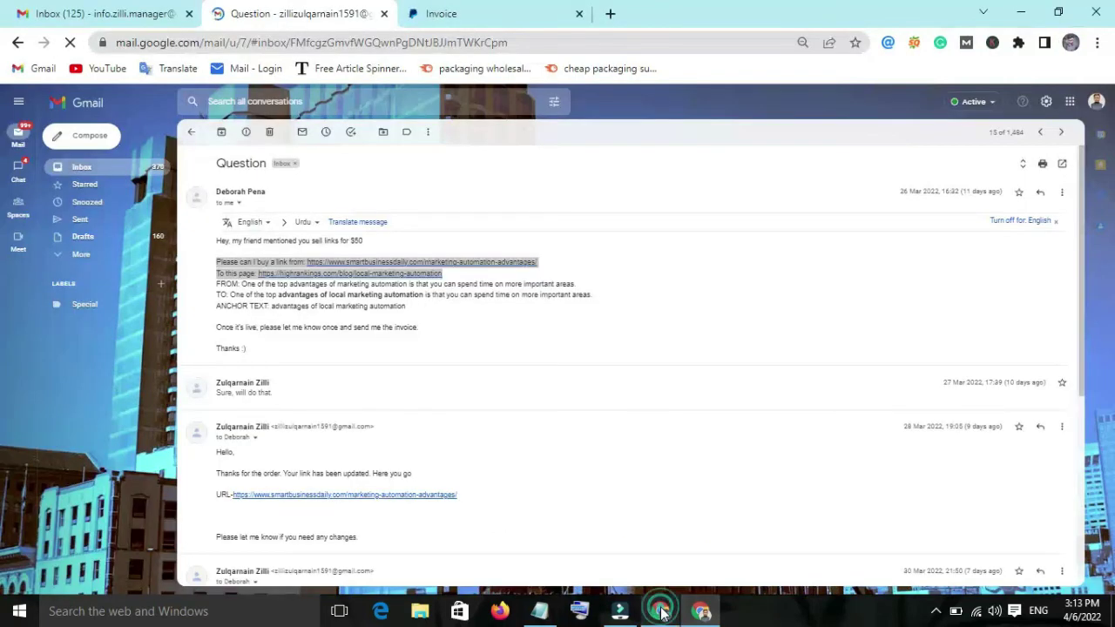
{"action": "left_click", "coordinate": [300, 305]}
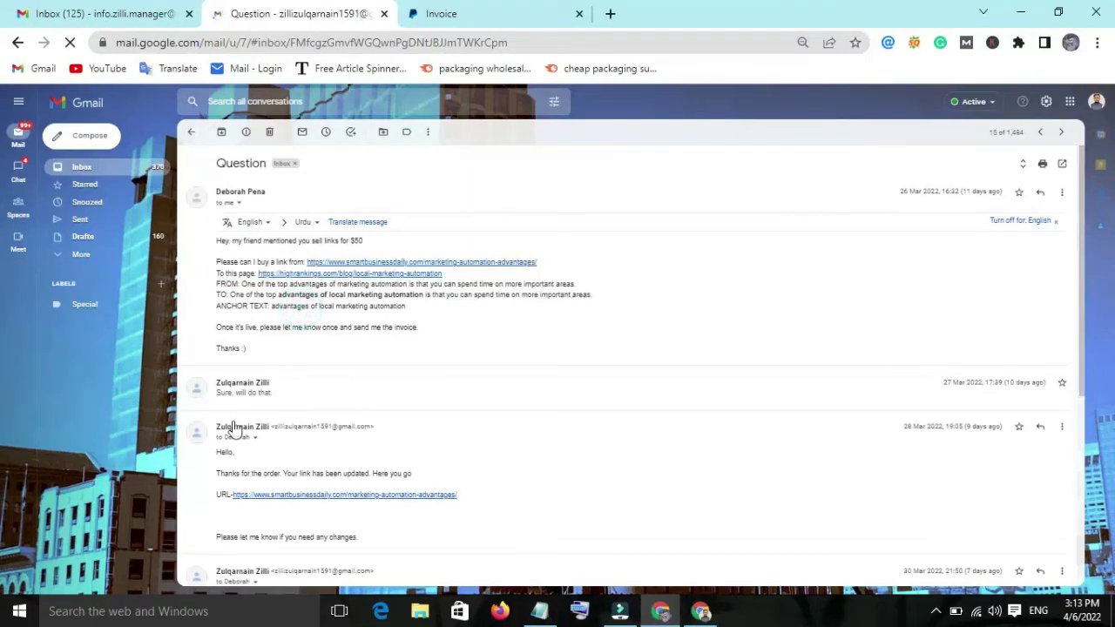
{"action": "left_click_drag", "start_coordinate": [1088, 294], "coordinate": [1073, 471]}
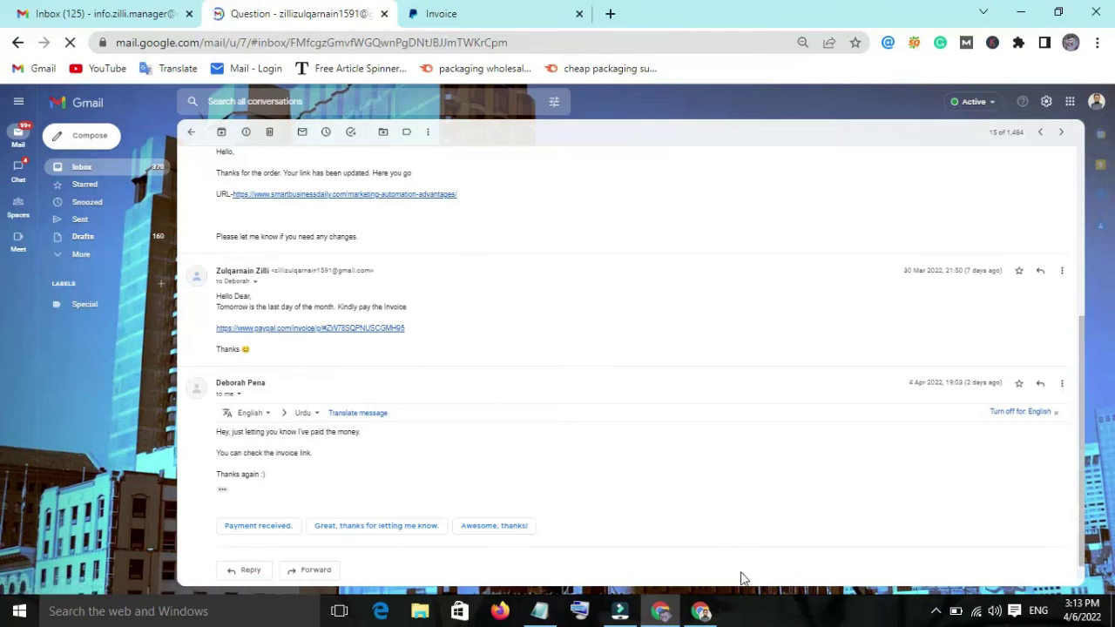
{"action": "left_click", "coordinate": [702, 611]}
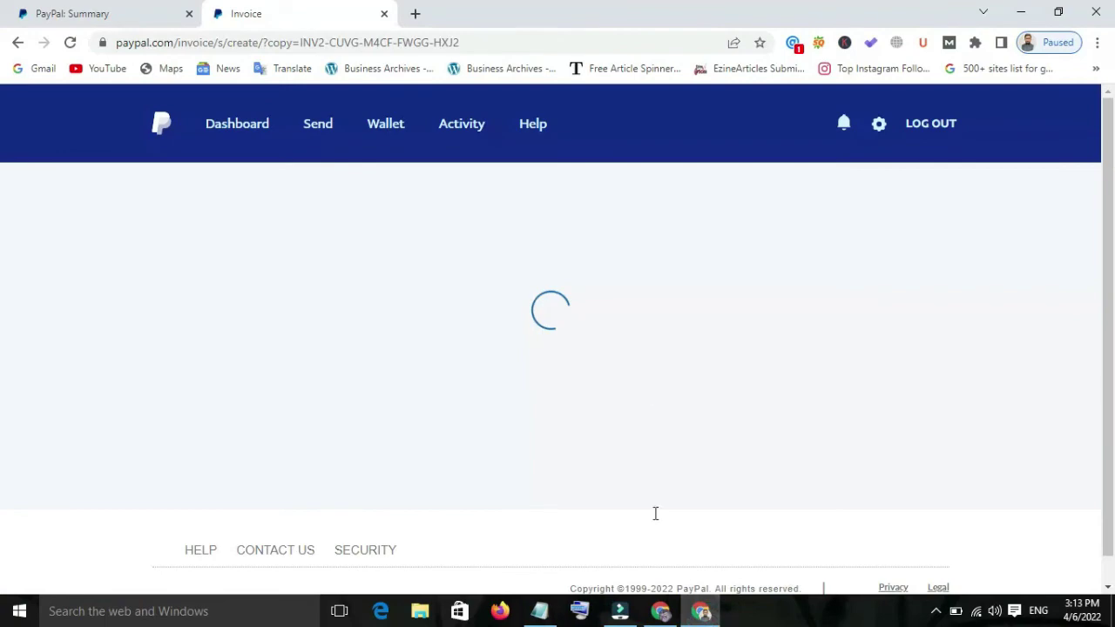
- Switch to the Gmail browser window, show the earlier 4 TRAINERS LTD invoice, and move its tab directly after the inbox tab
{"action": "mouse_move", "coordinate": [660, 610]}
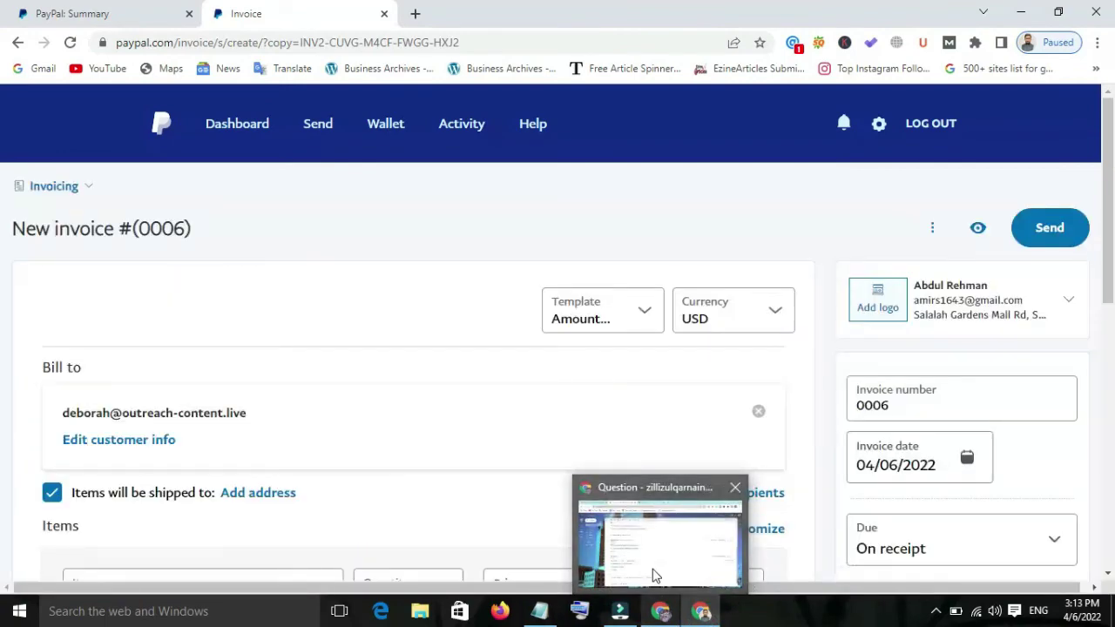
{"action": "left_click", "coordinate": [655, 576]}
{"action": "left_click", "coordinate": [123, 13]}
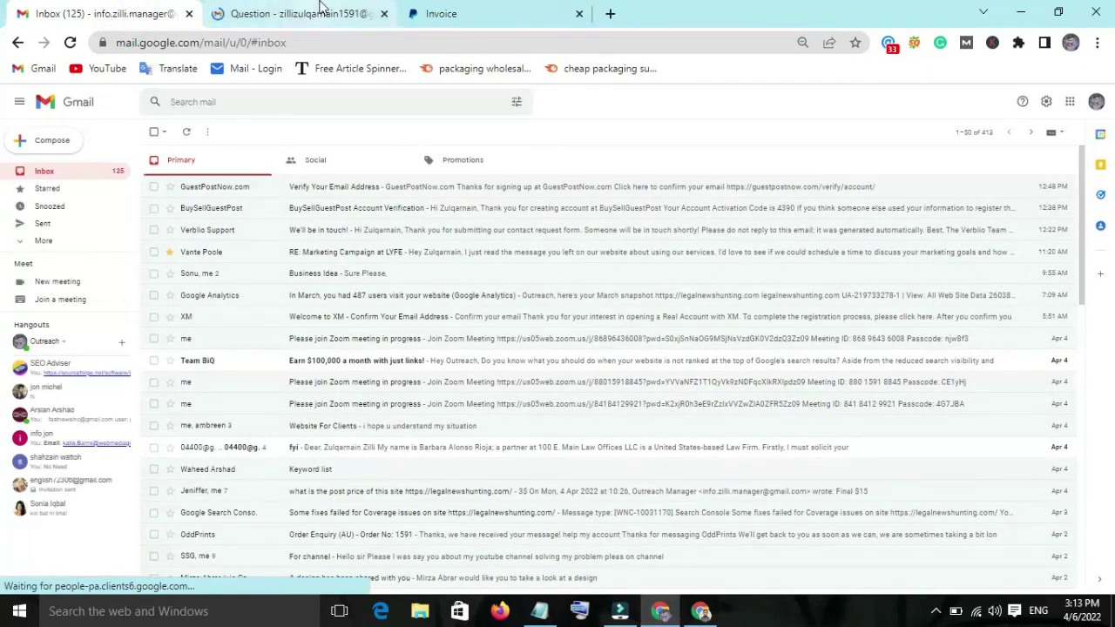
{"action": "left_click", "coordinate": [319, 13]}
{"action": "left_click", "coordinate": [433, 12]}
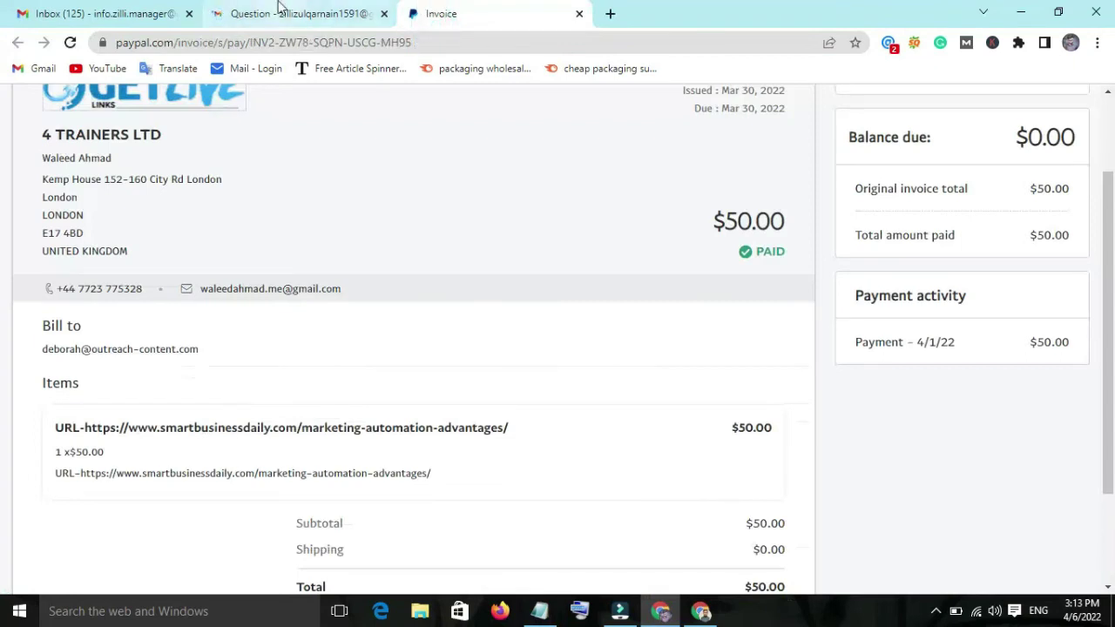
{"action": "left_click_drag", "start_coordinate": [436, 13], "coordinate": [306, 9]}
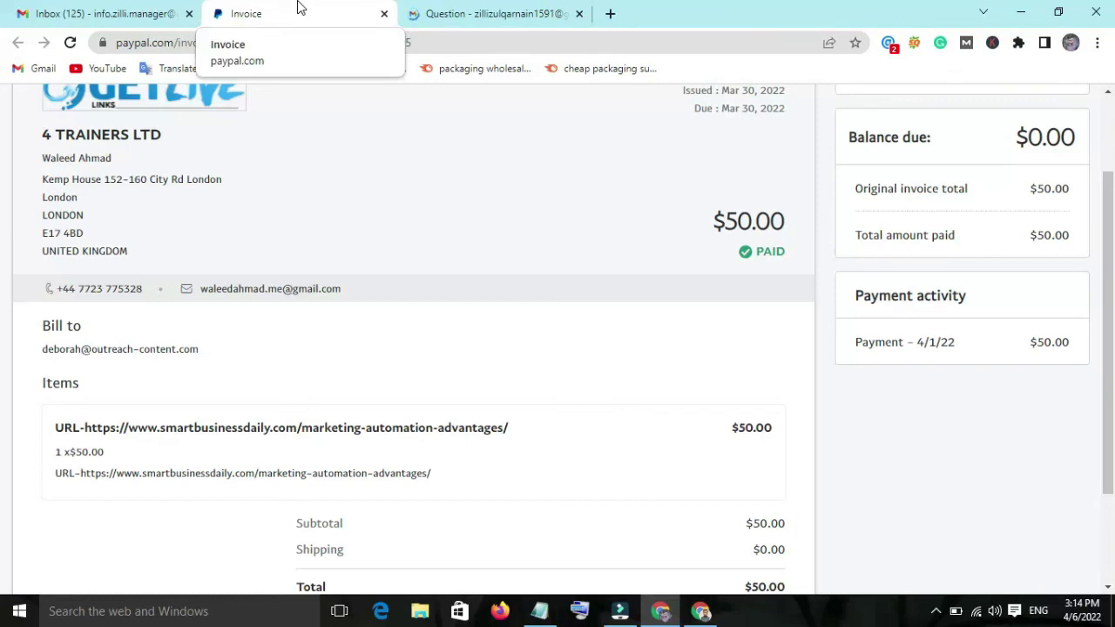
- Return to the PayPal window holding the duplicated invoice and close it
{"action": "left_click", "coordinate": [701, 611]}
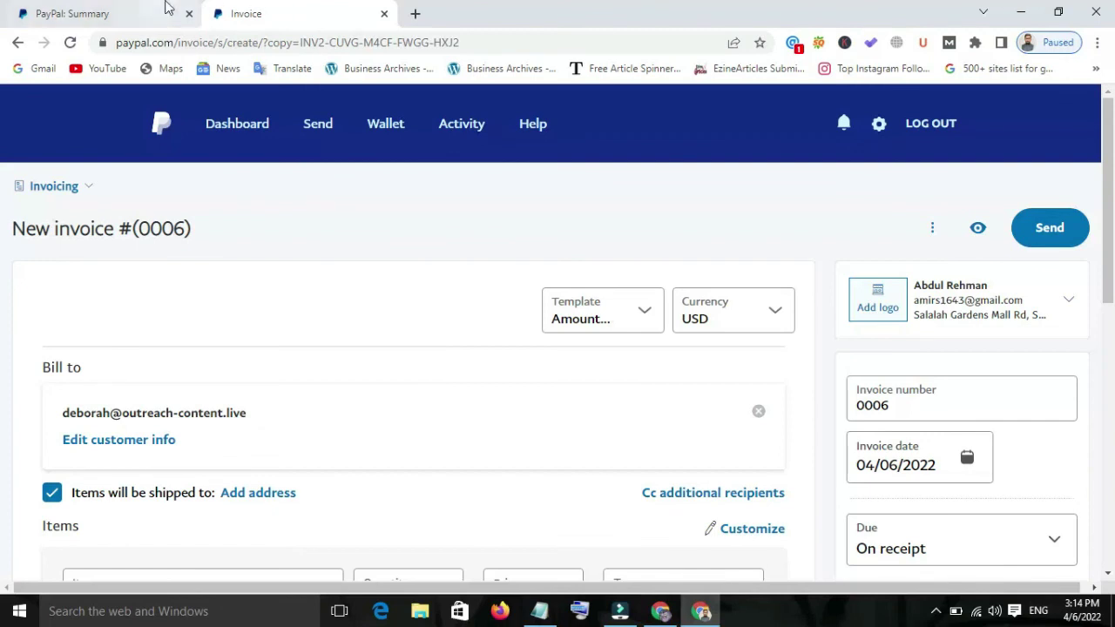
{"action": "key", "text": "alt+F4"}
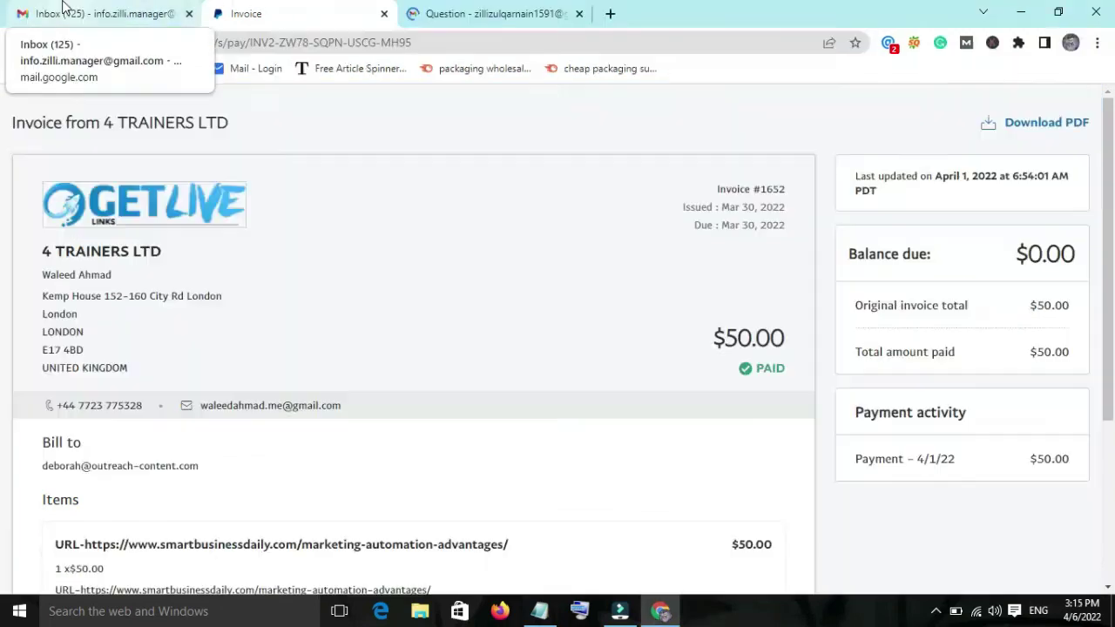